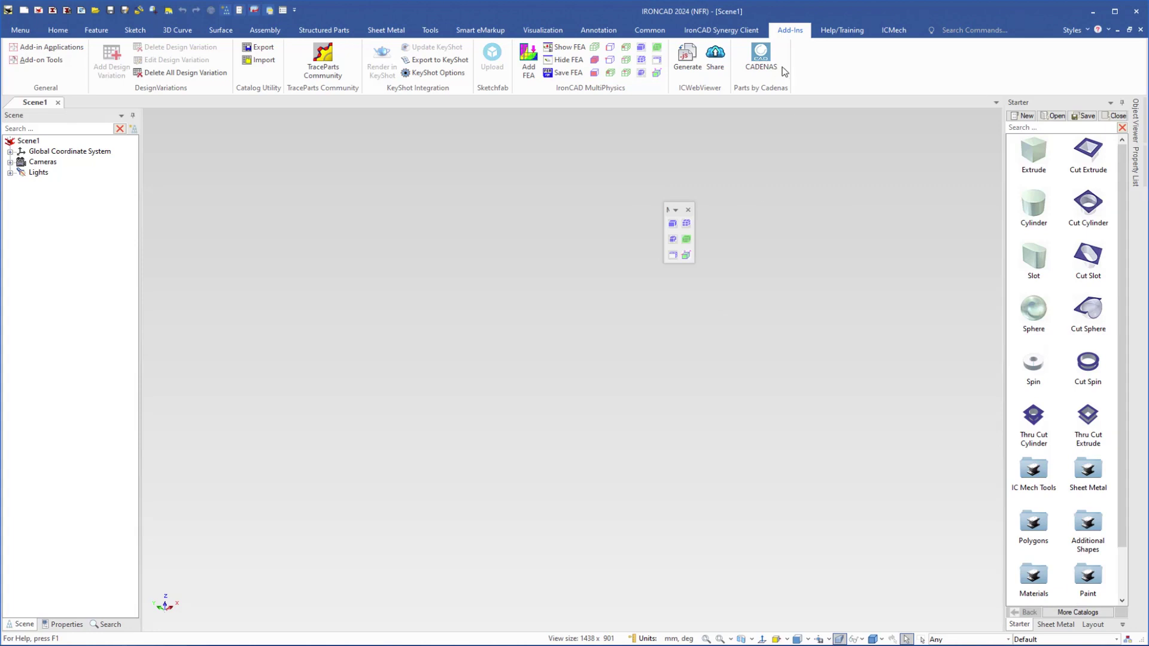
Show the Multiphysics FEA Main and Multiphysics FEA Selection toolbars in addition to Multiphysics FEA Display.
right_click(823, 70)
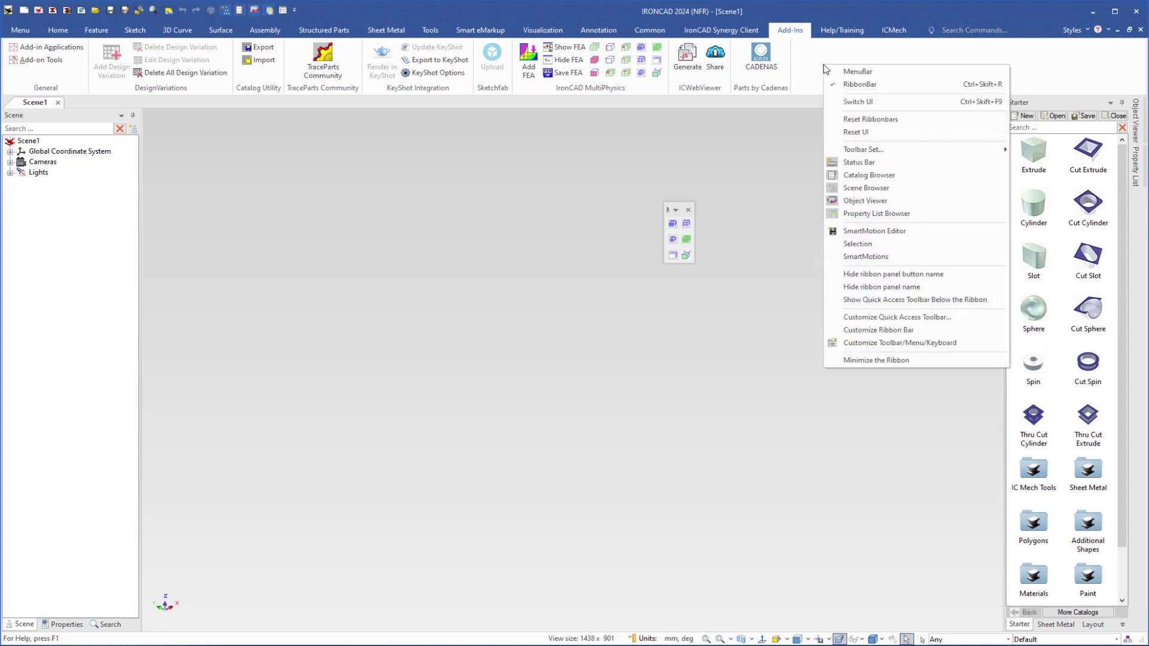
left_click(857, 342)
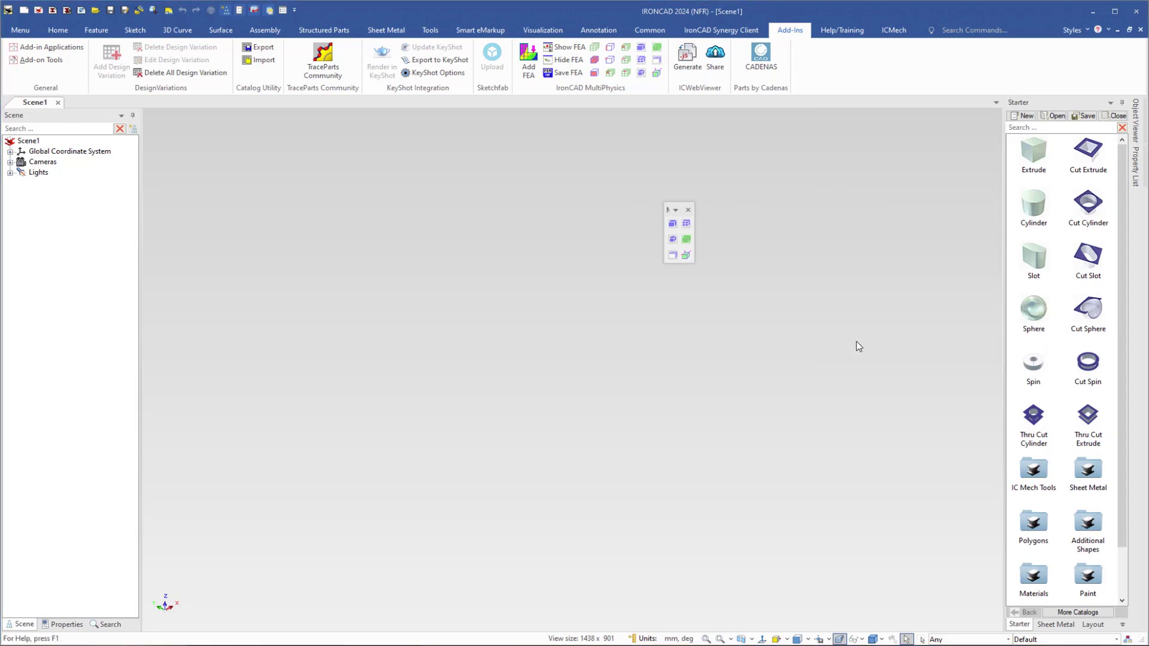
left_click(416, 142)
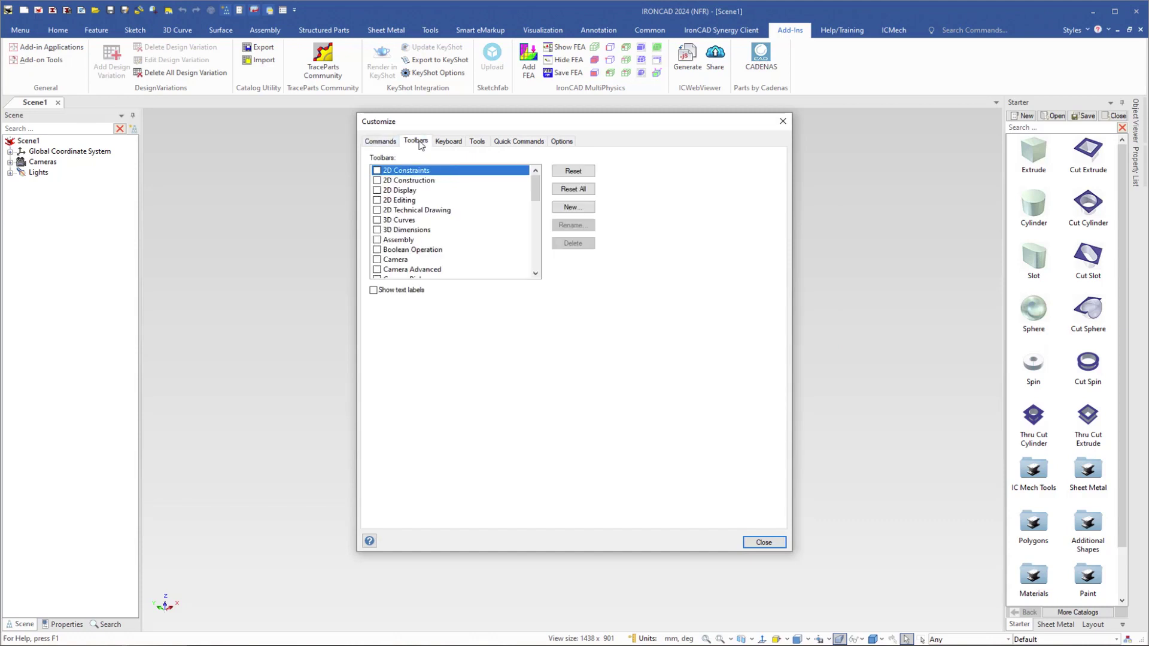
left_click_drag(535, 192, 530, 235)
left_click(377, 200)
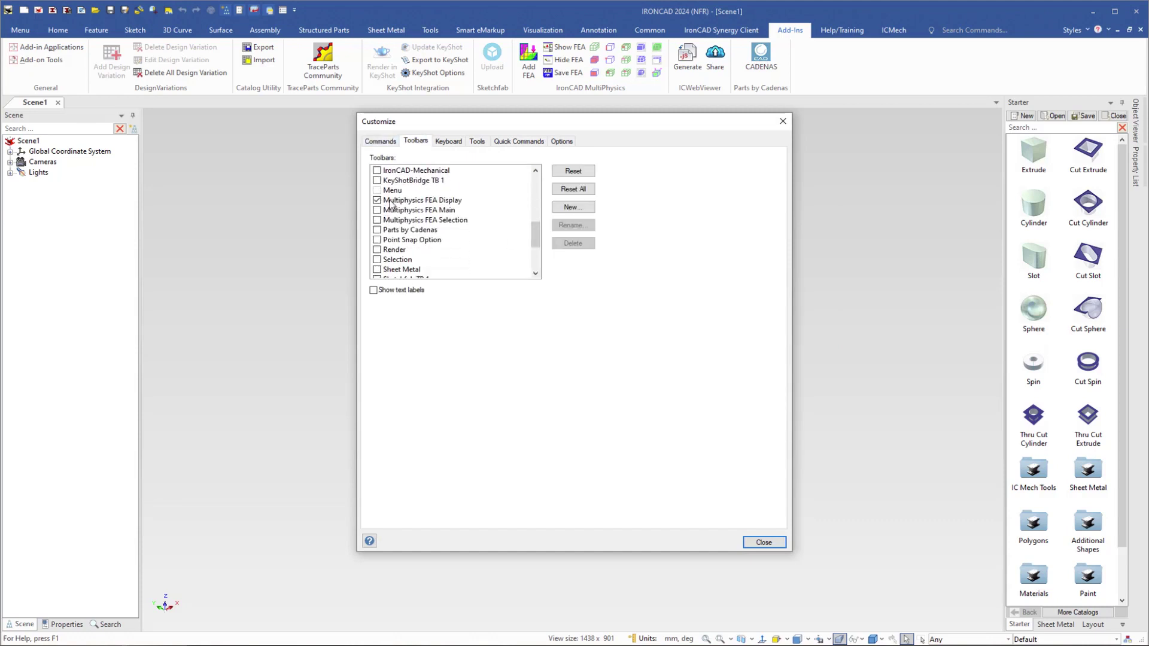
left_click(378, 210)
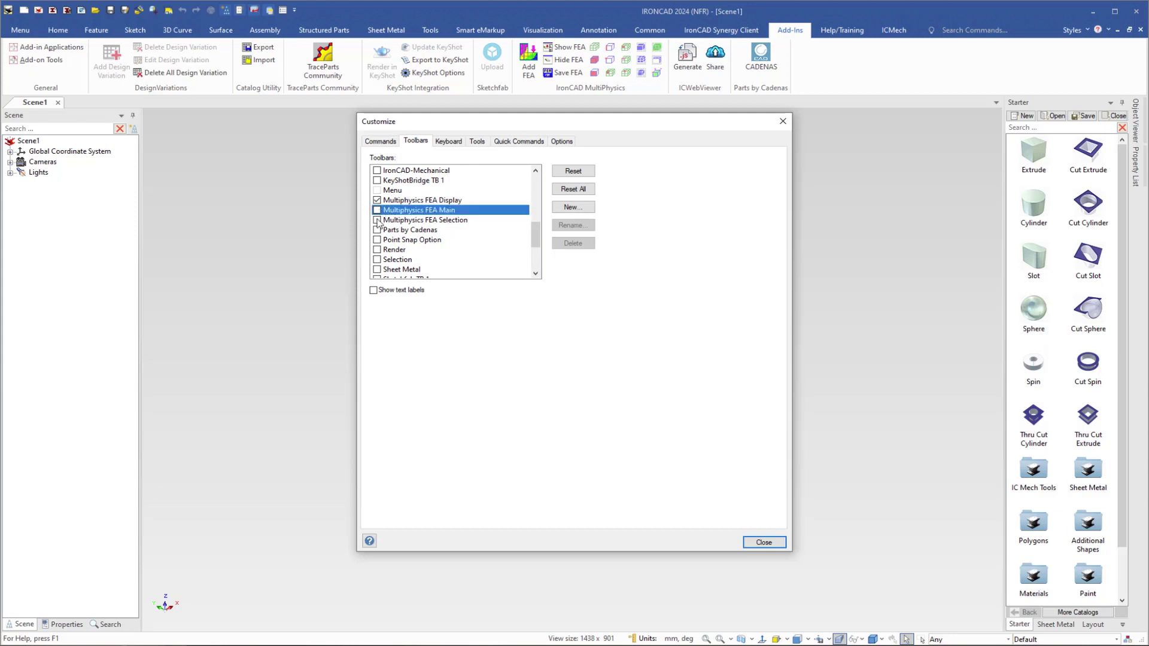
left_click(377, 220)
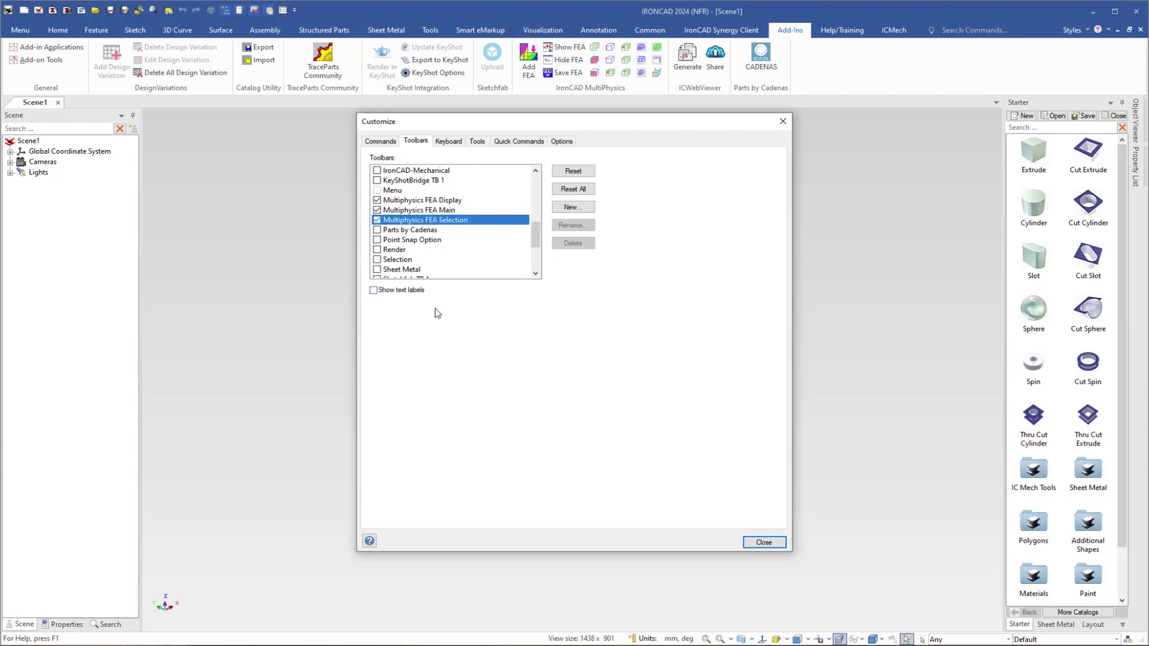
left_click(764, 542)
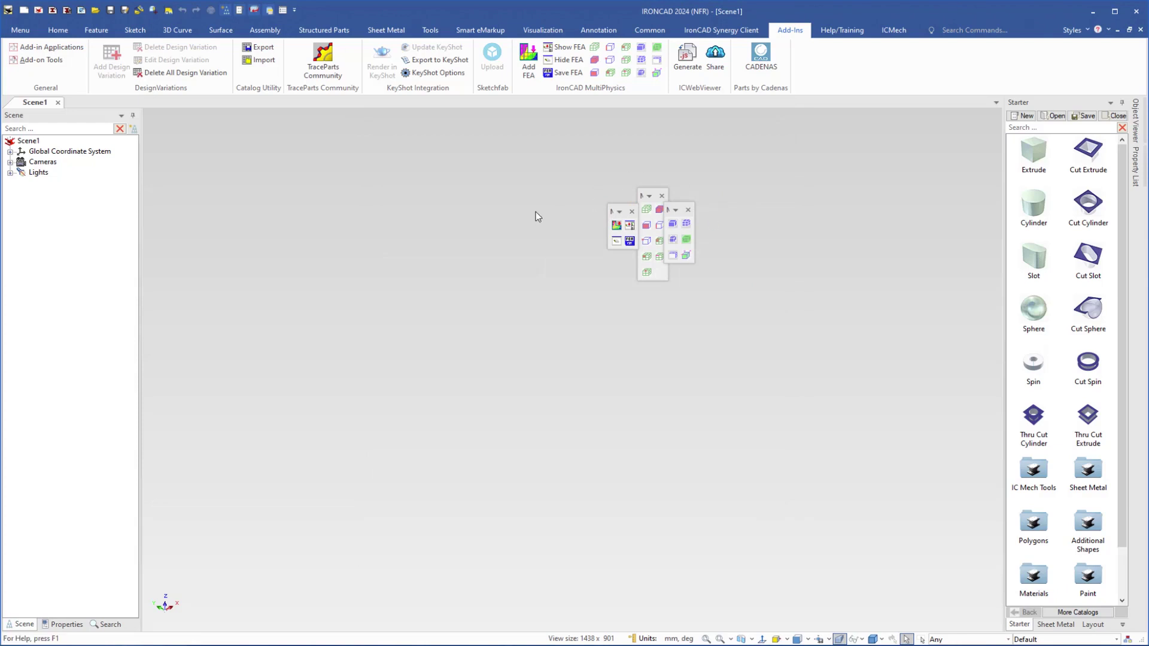
Dock the three floating Multiphysics FEA toolbars vertically along the outer side of the scene browser.
left_click_drag(627, 210, 7, 82)
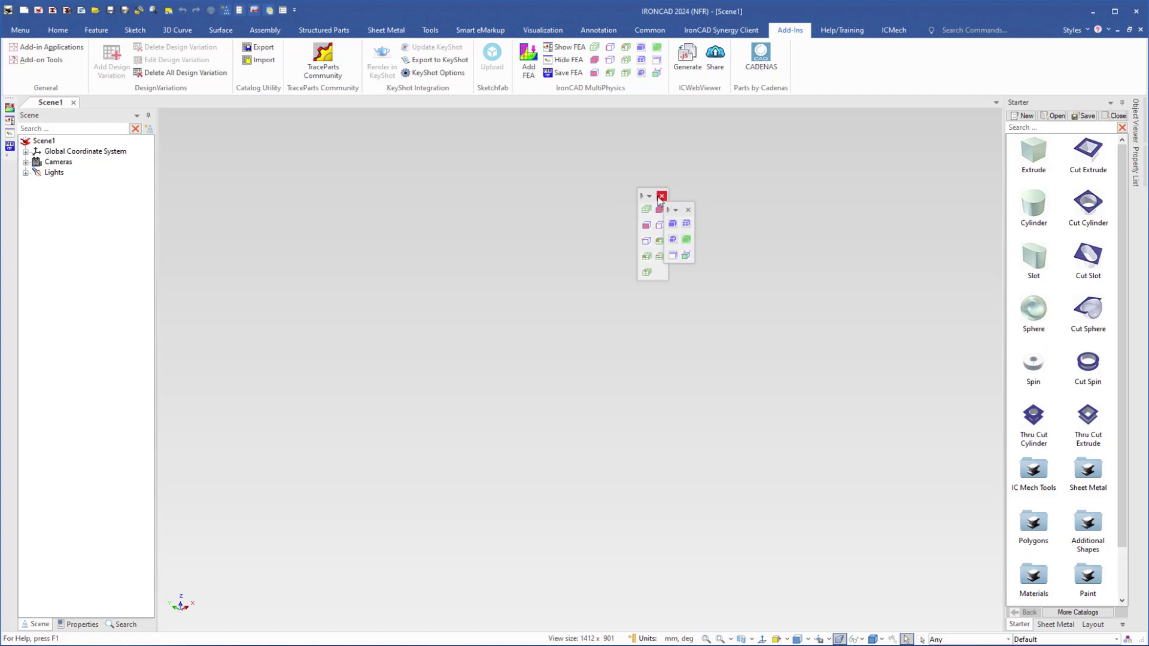
left_click_drag(668, 207, 9, 163)
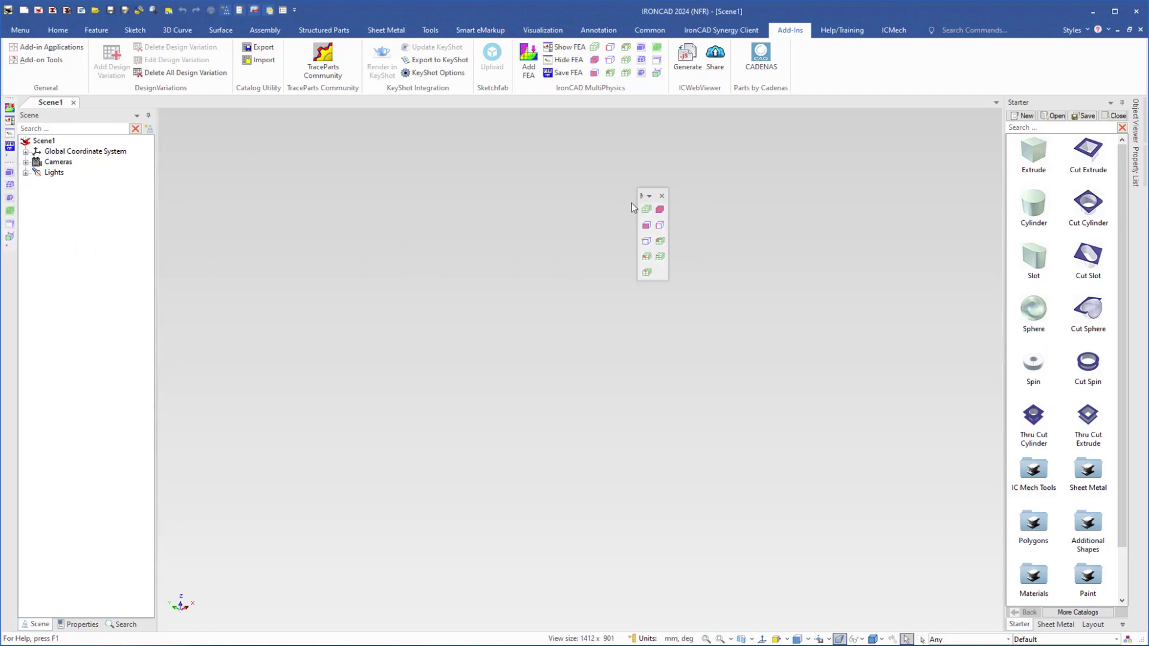
left_click_drag(640, 195, 12, 228)
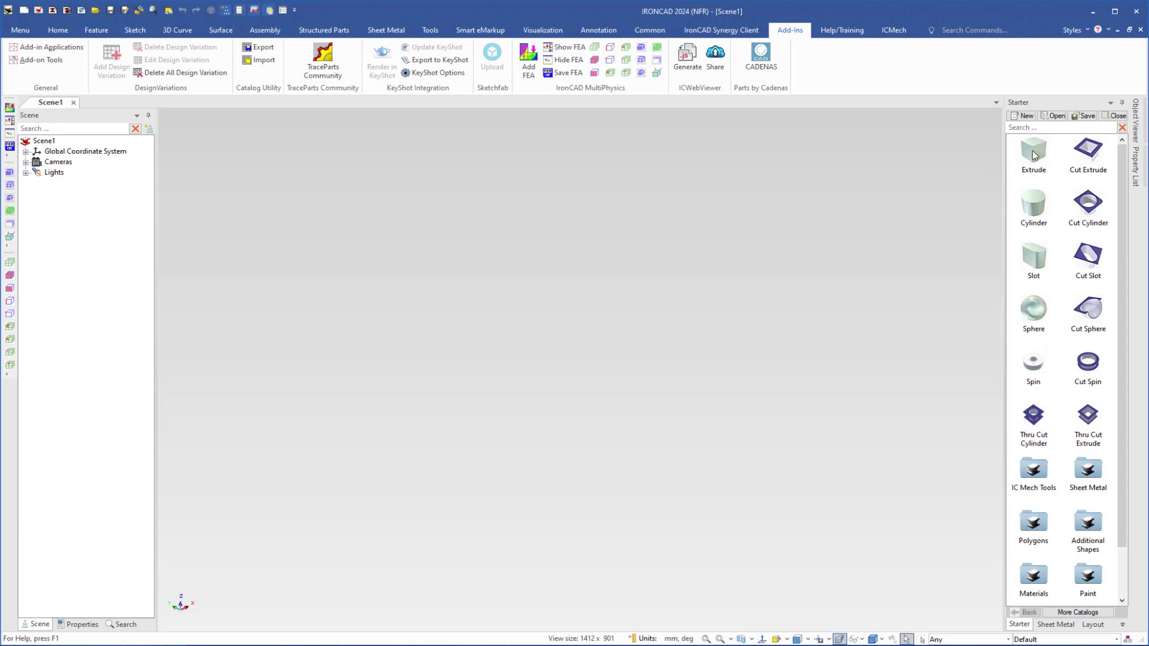
Add an Extrude block to the scene and size it to length 100, width 50 and height 20 mm.
left_click_drag(1040, 151, 575, 359)
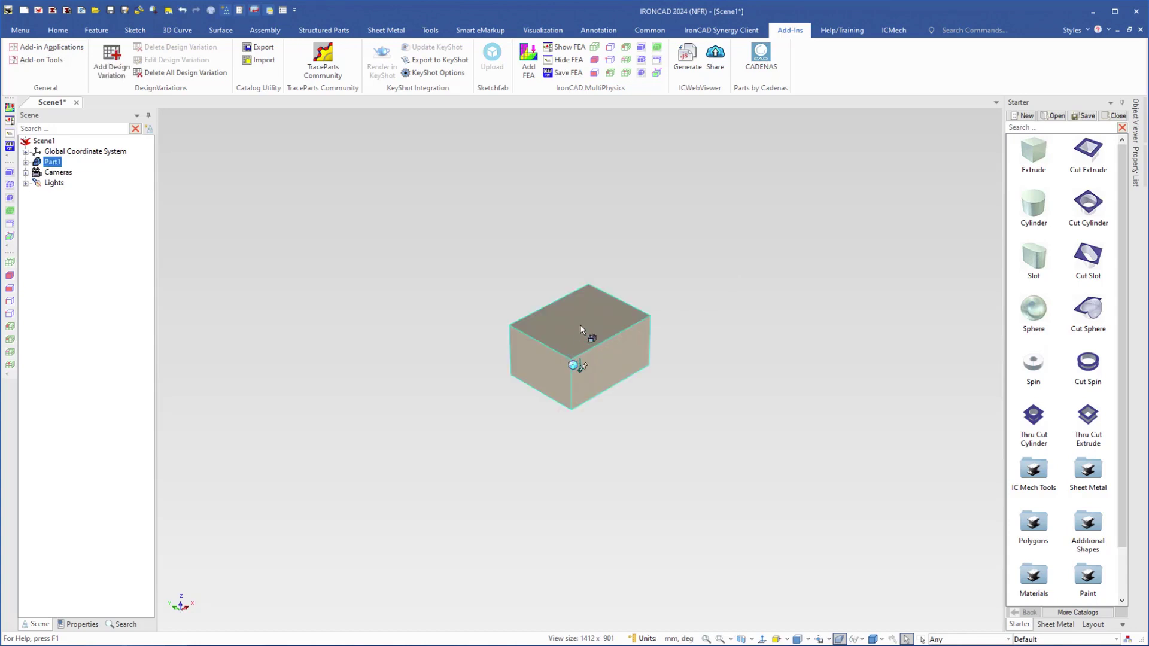
left_click(580, 329)
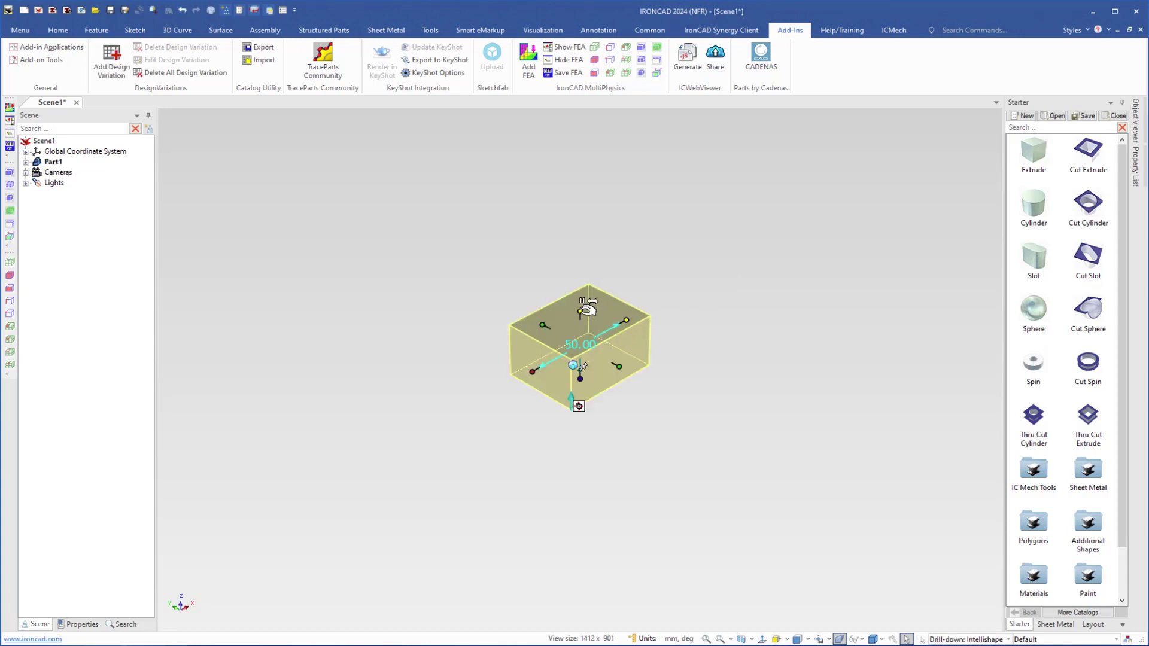
right_click(581, 311)
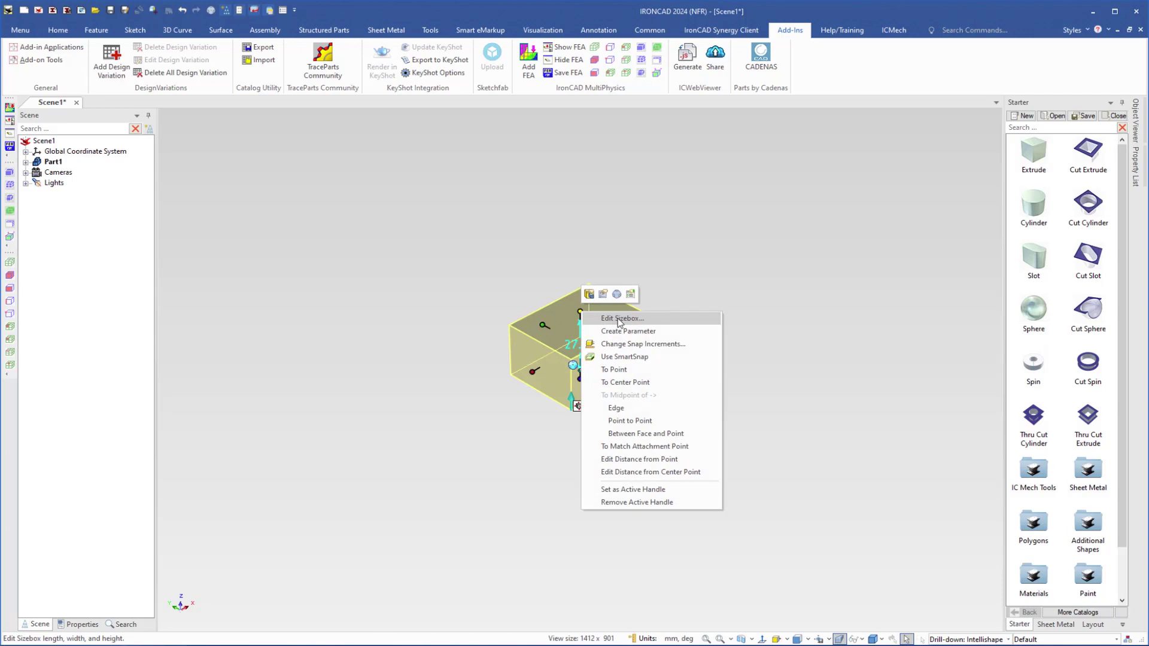
left_click(616, 321)
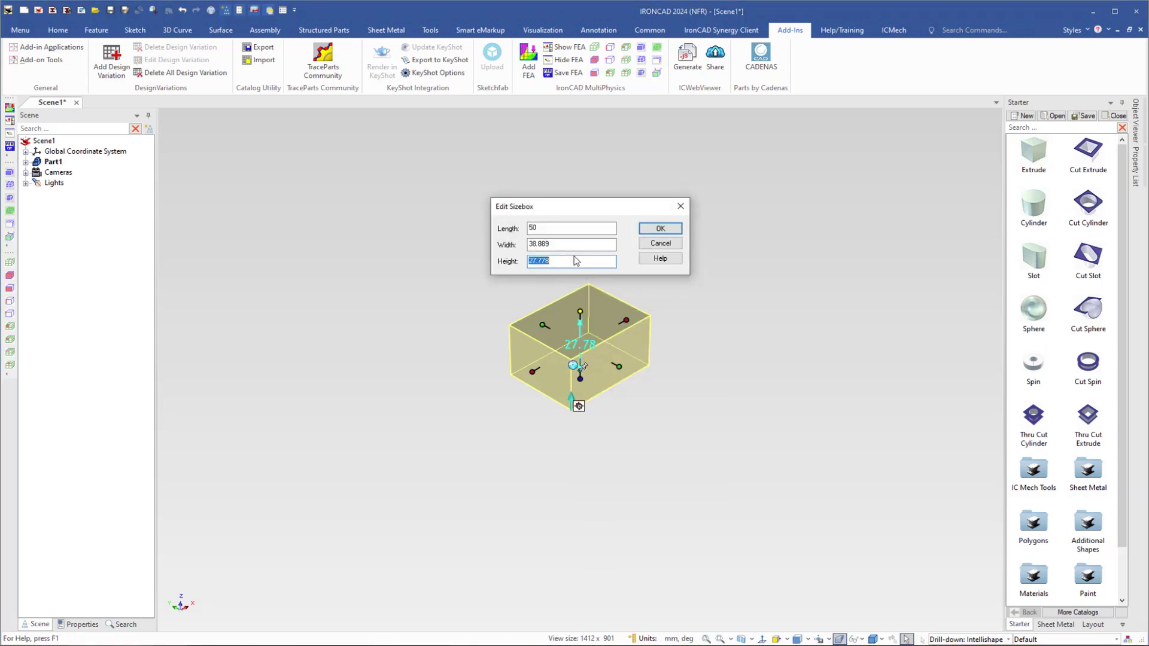
type("20")
left_click(555, 245)
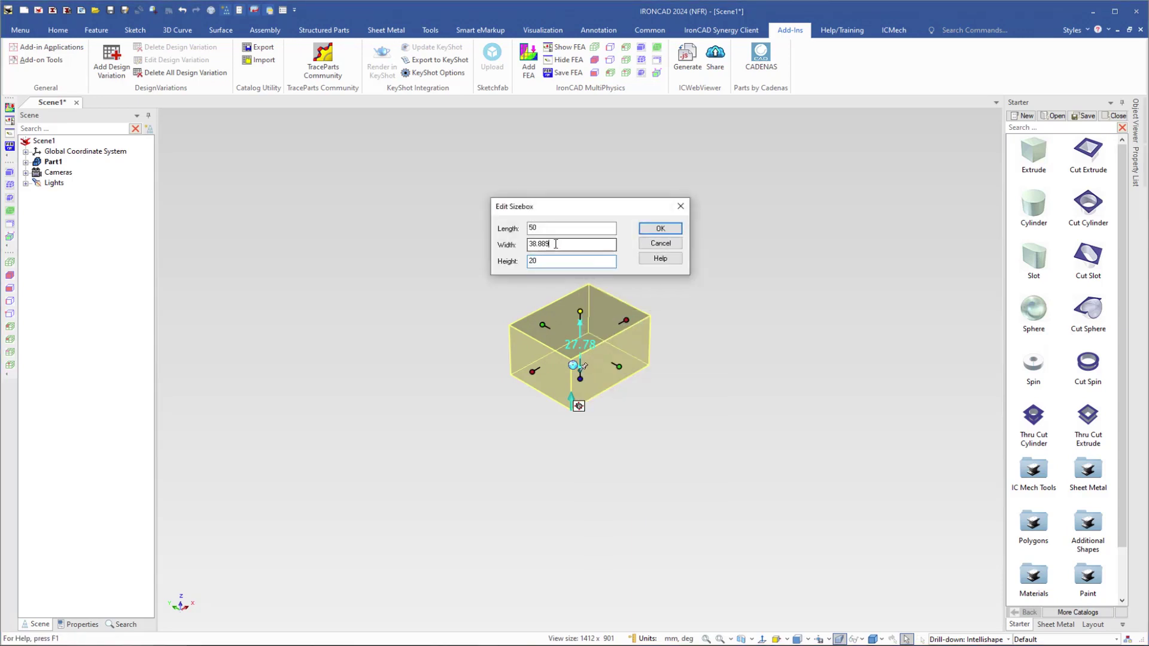
double_click(555, 244)
type("50")
key("shift+Tab")
type("1")
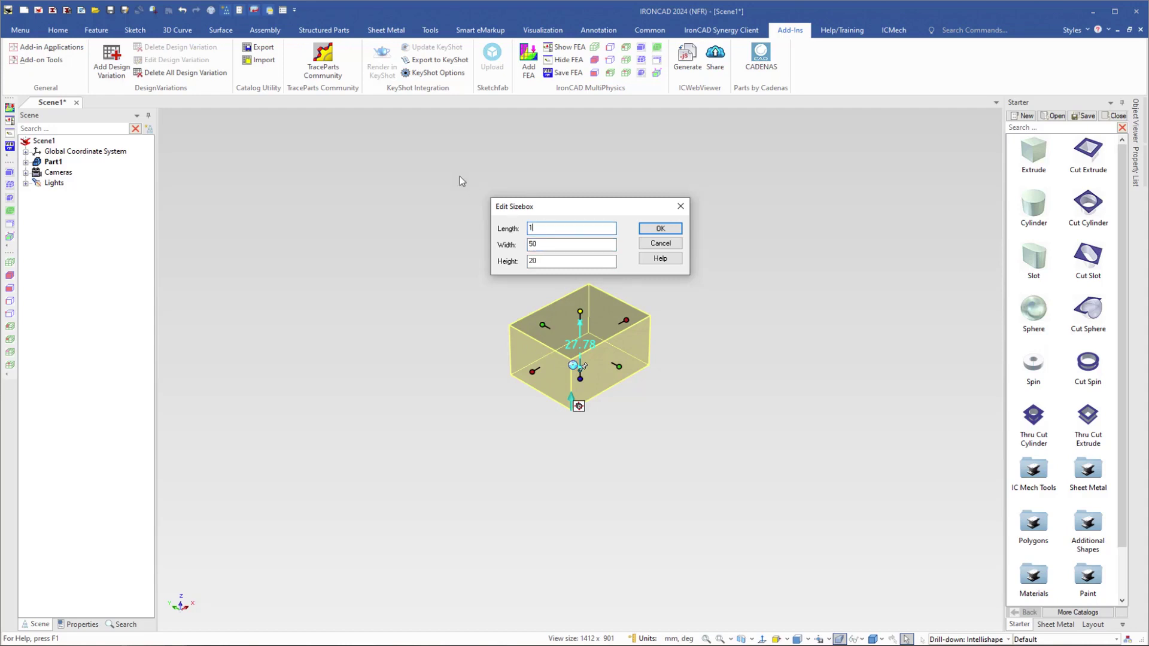
type("00")
key("Return")
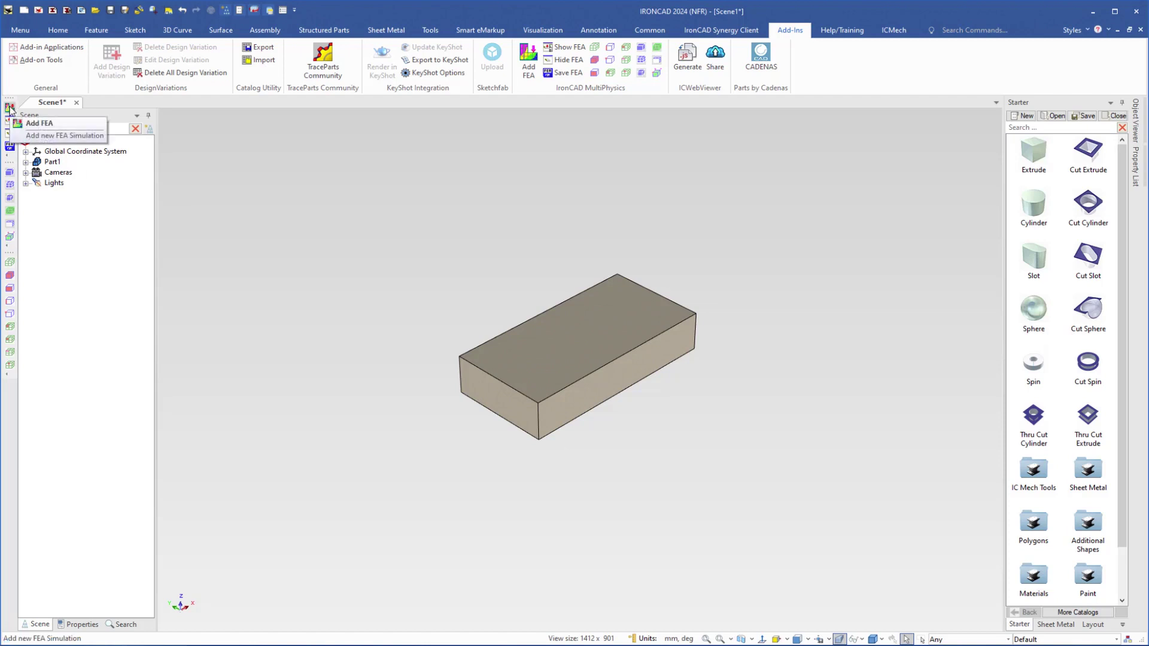
Try to add a new FEA simulation to the unsaved scene.
left_click(10, 109)
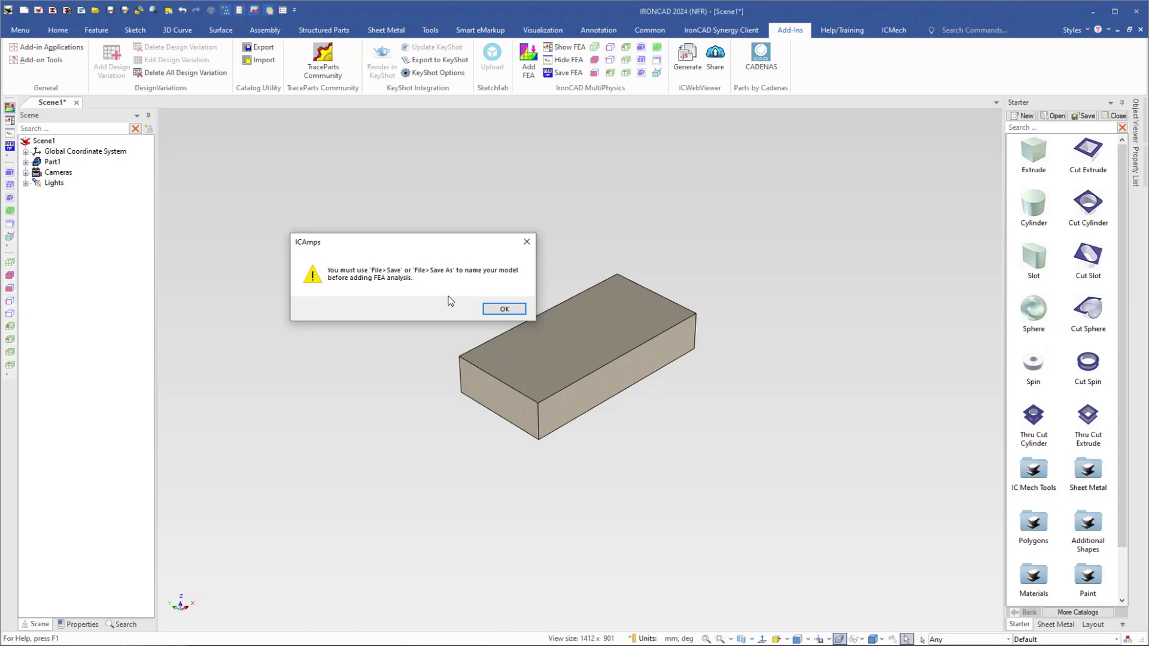
left_click(504, 308)
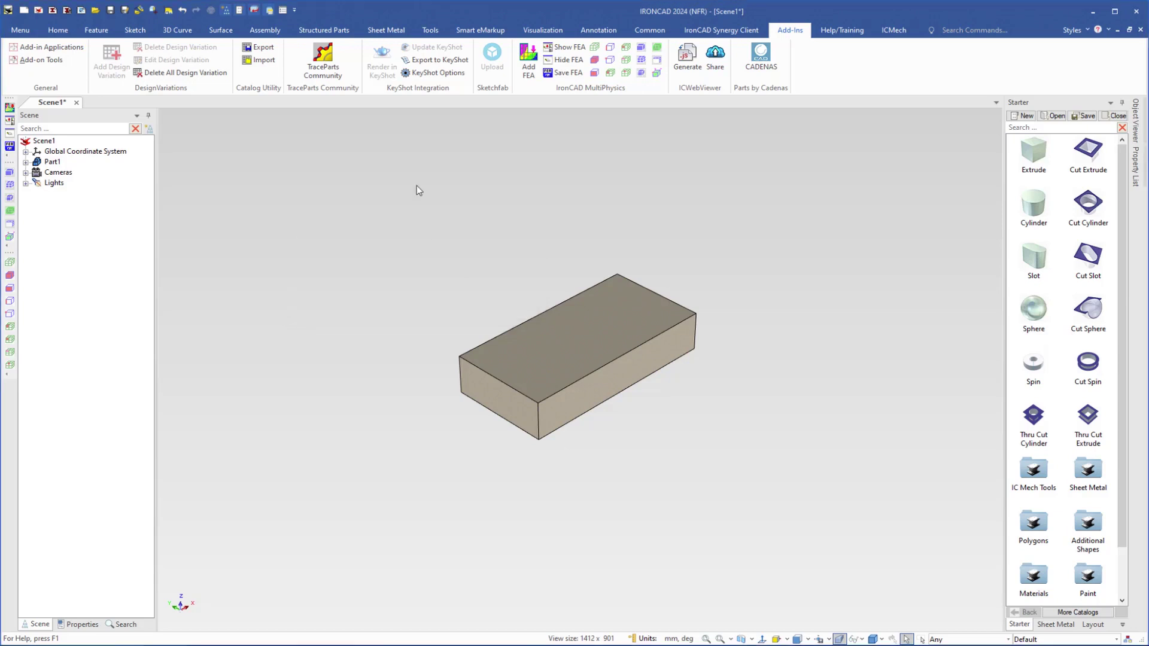
Start saving the scene and create a new folder named FEA inside the Stirling Engine folder.
left_click(60, 33)
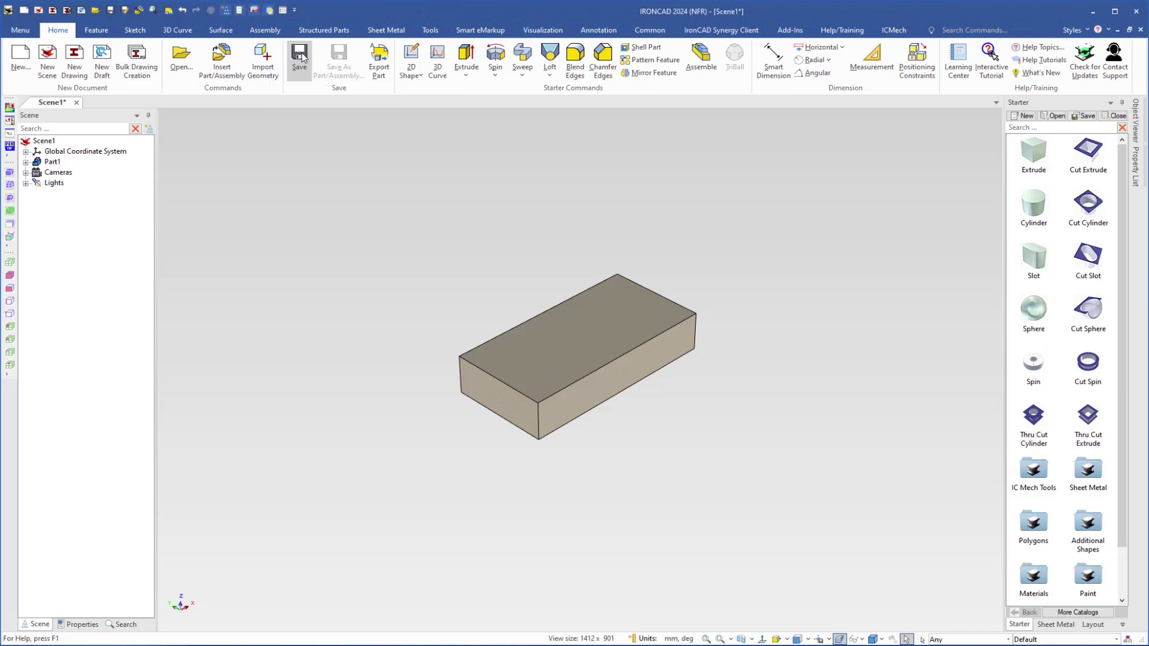
left_click(299, 55)
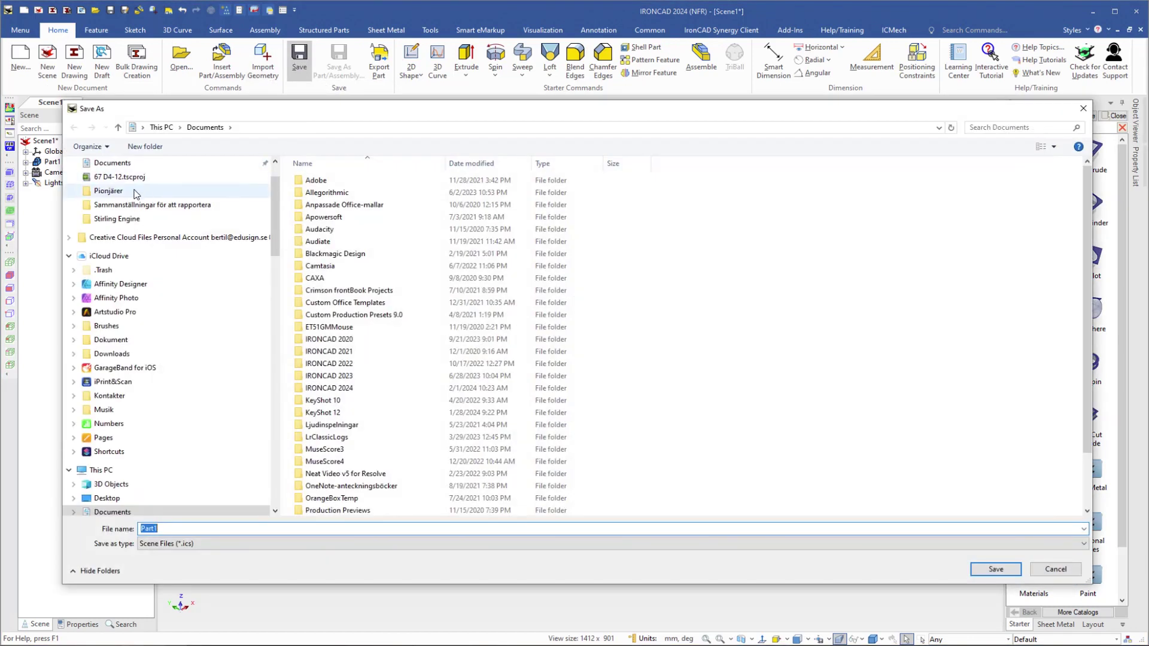
left_click(109, 221)
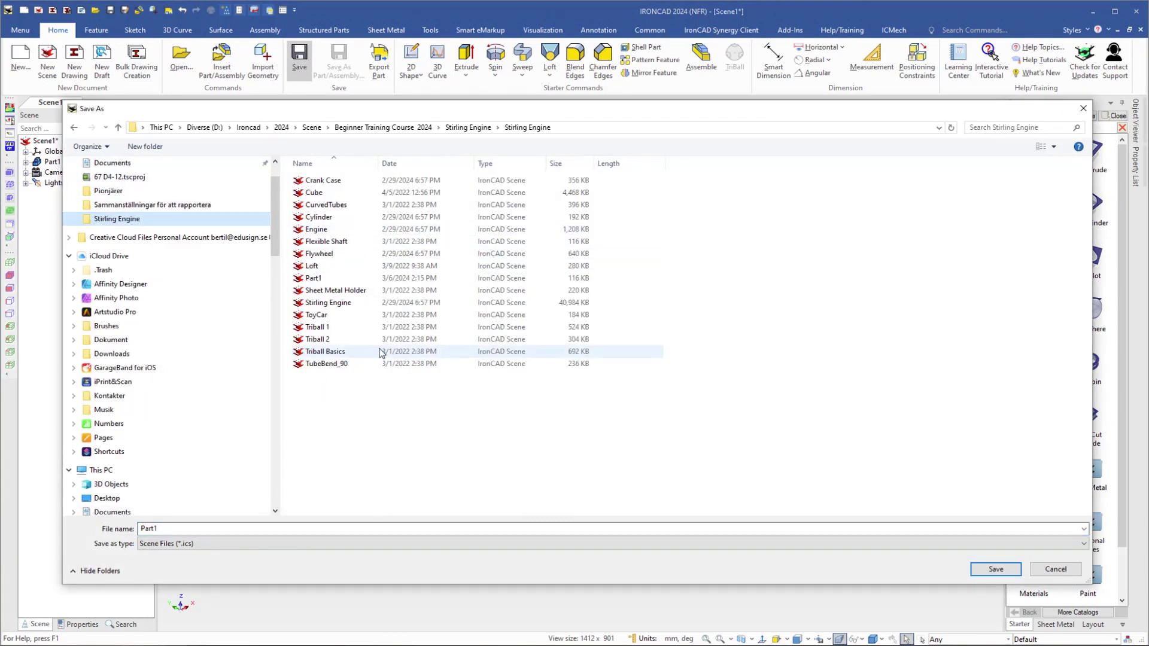
right_click(360, 416)
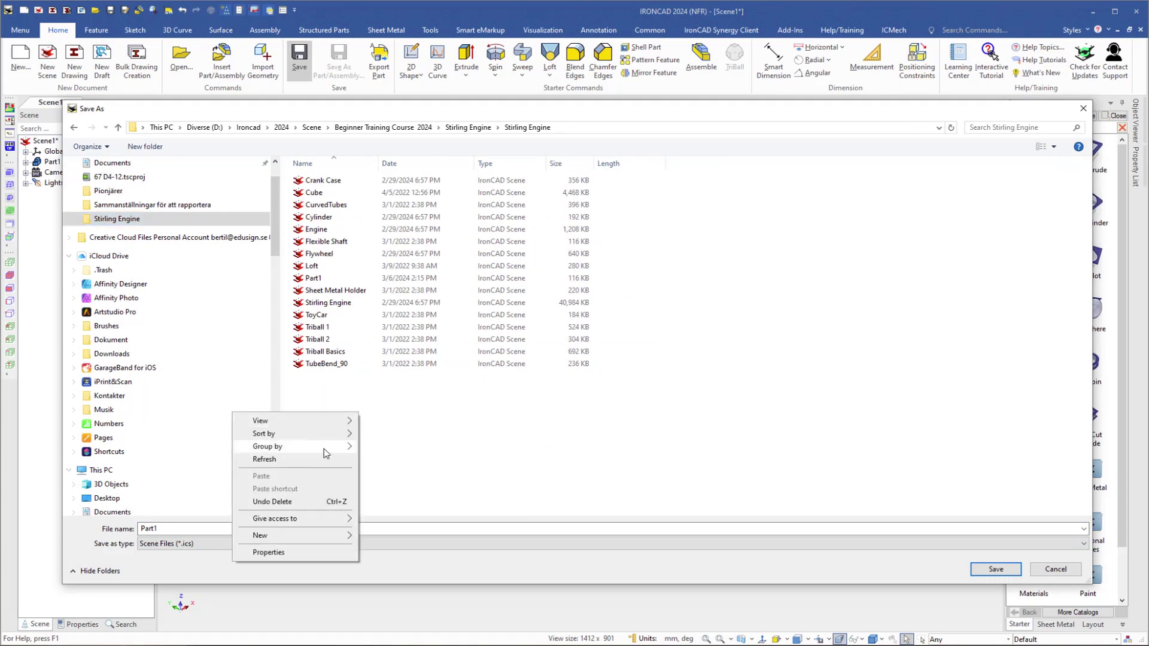
mouse_move(273, 542)
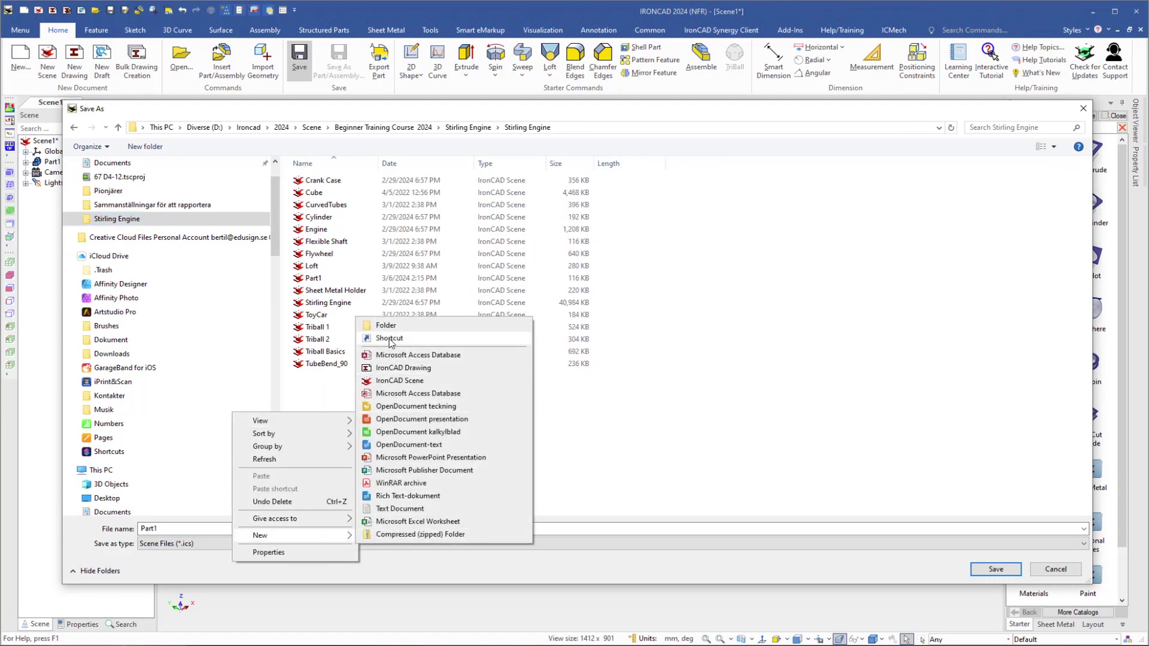
left_click(392, 328)
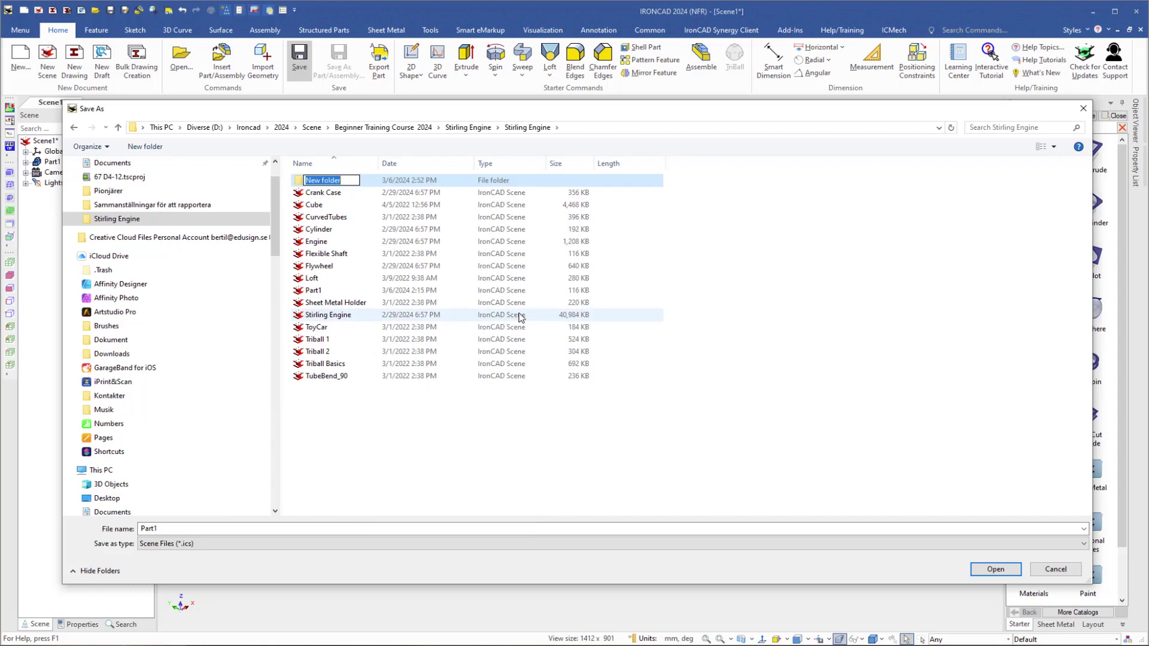
type("FEA")
key("Return")
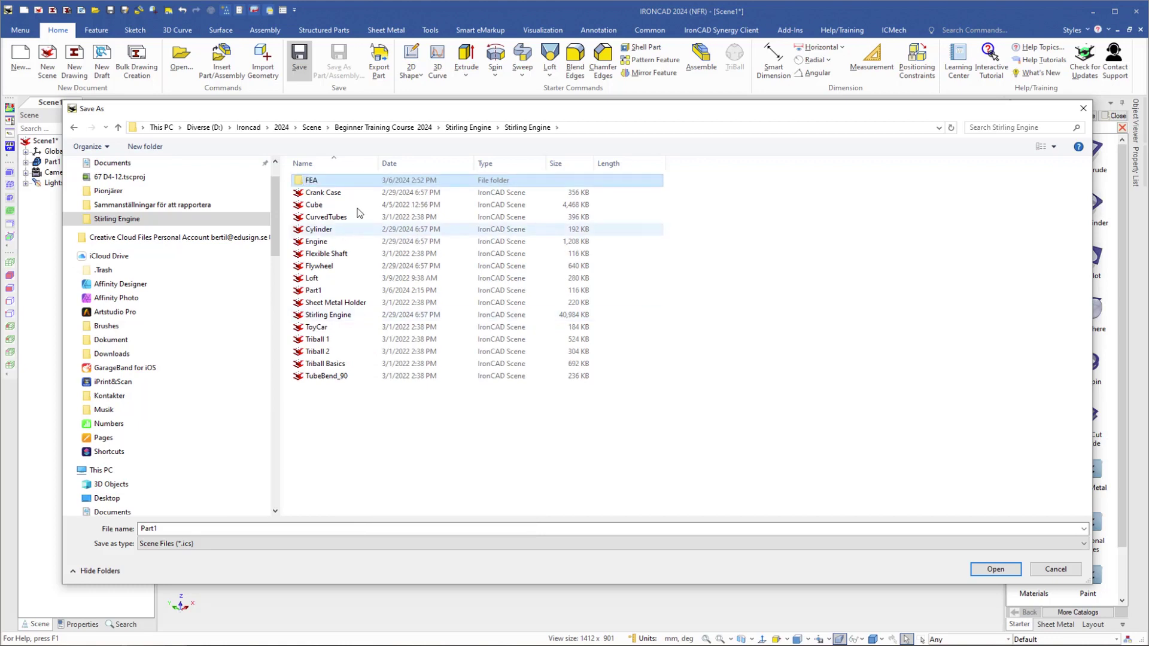
Save the scene as Block in the new FEA folder.
double_click(311, 181)
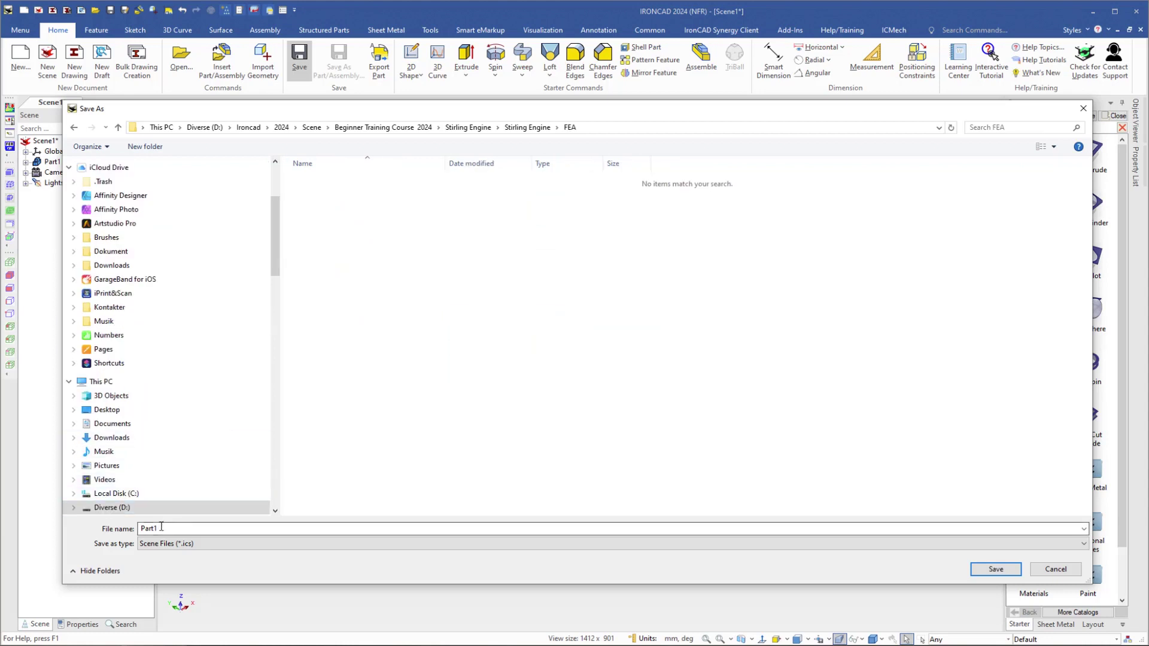
left_click(239, 529)
type("Block")
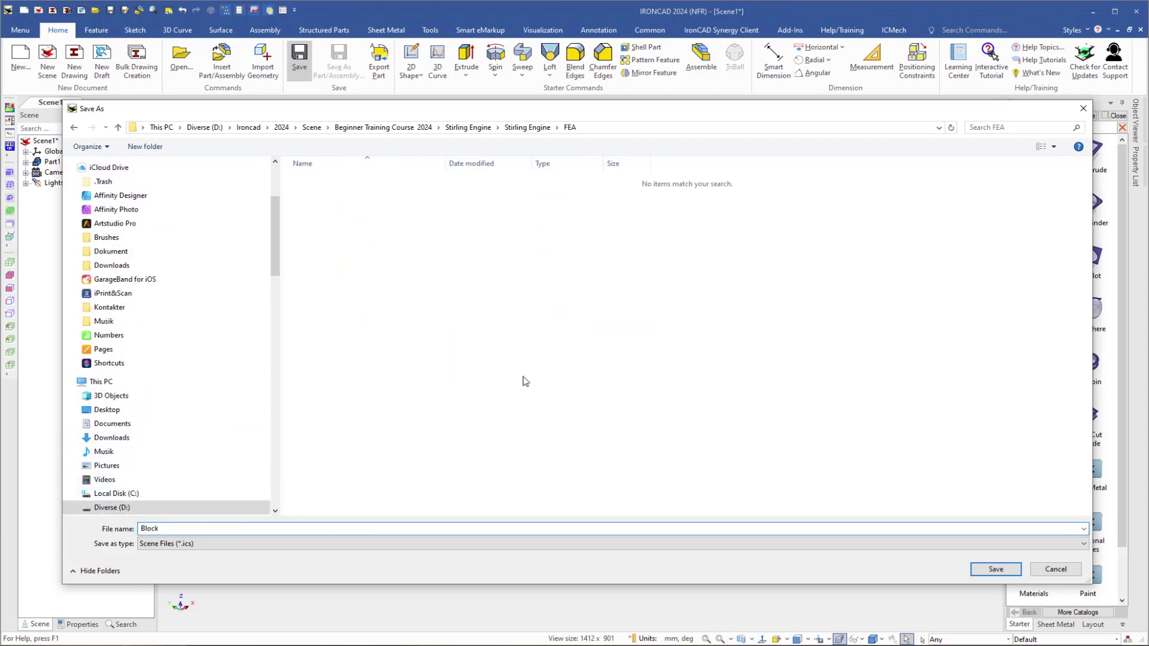
key("Return")
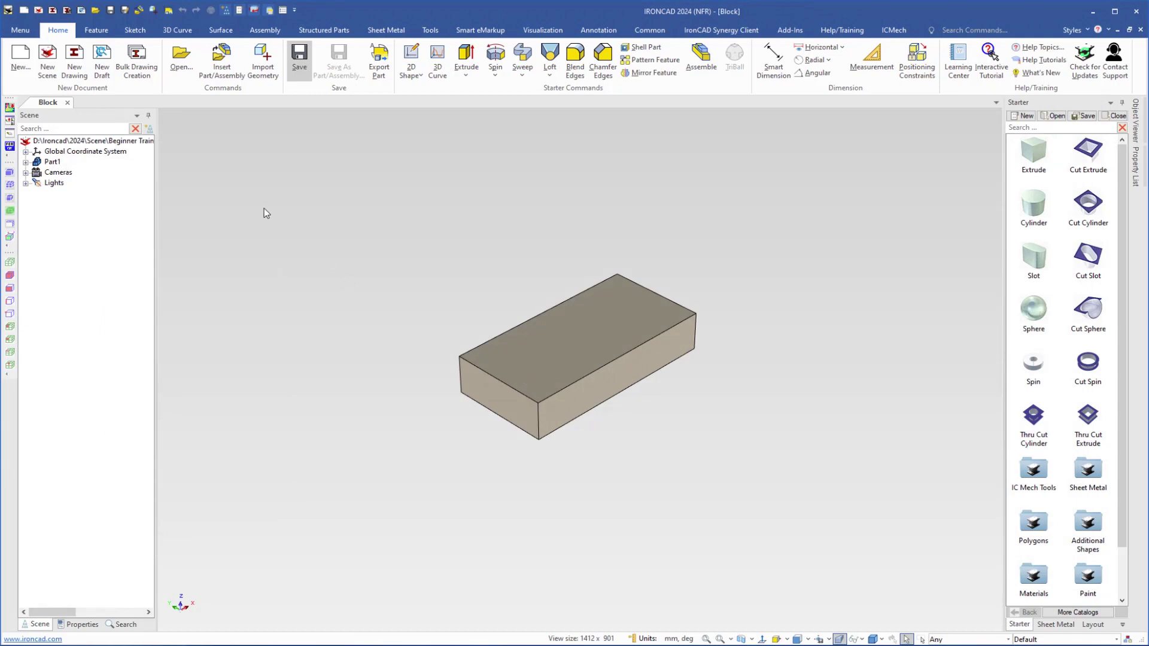
Add a 3D Static / Steady State FEA simulation, briefly consulting the help page on analysis types.
left_click(10, 109)
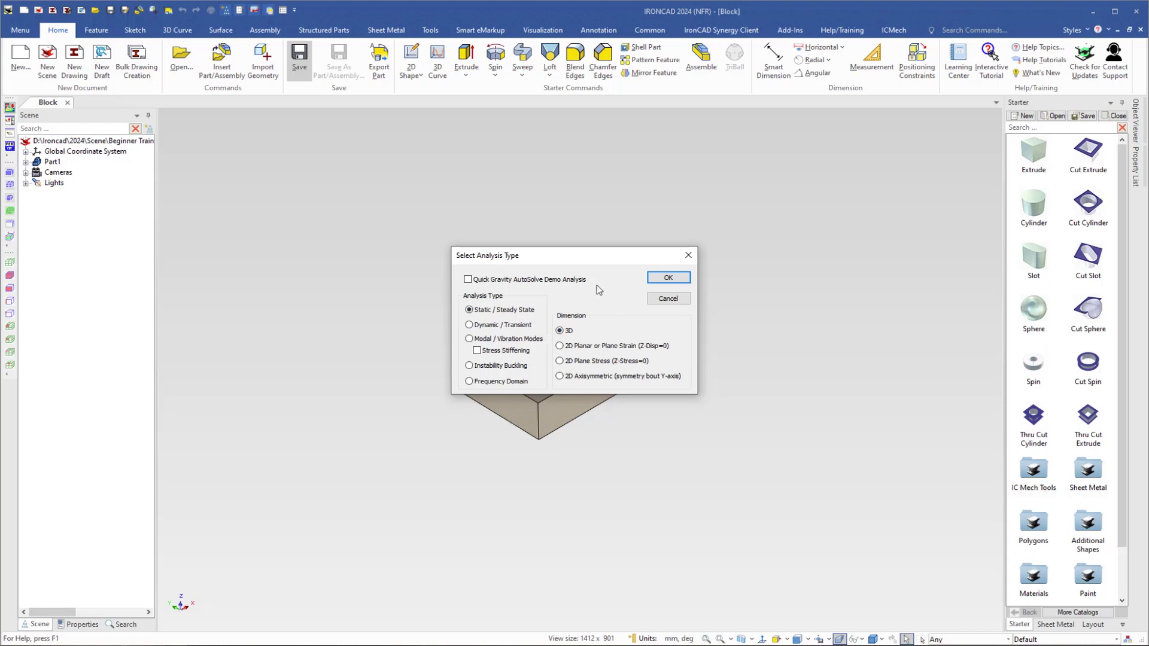
key("F1")
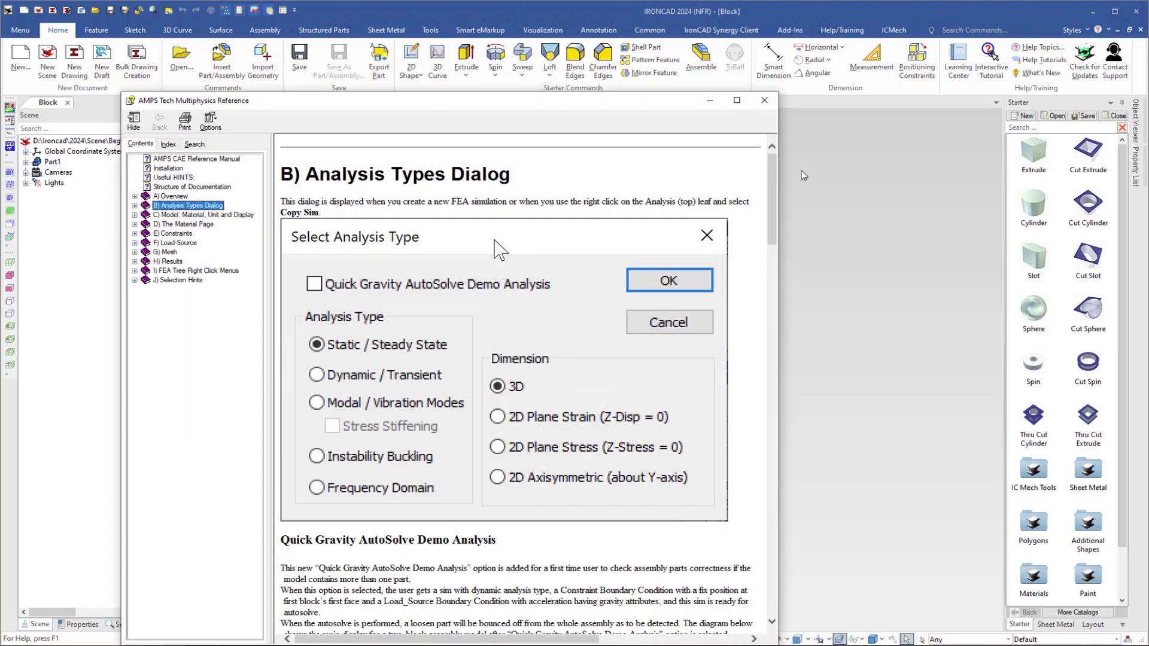
left_click(764, 100)
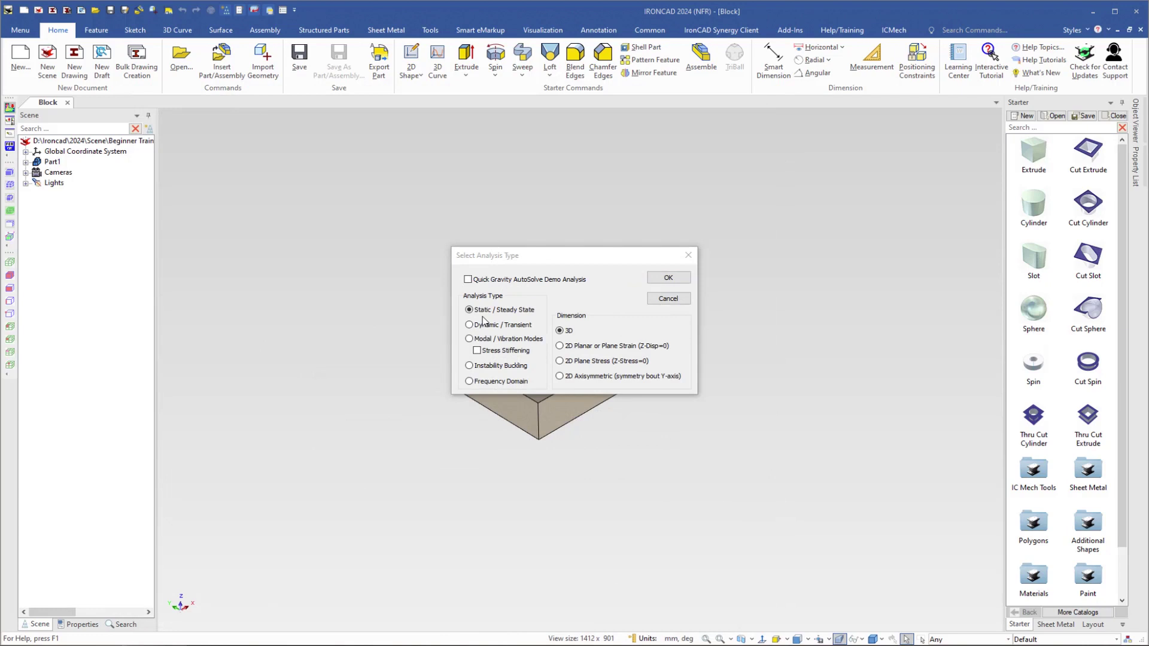
left_click(669, 278)
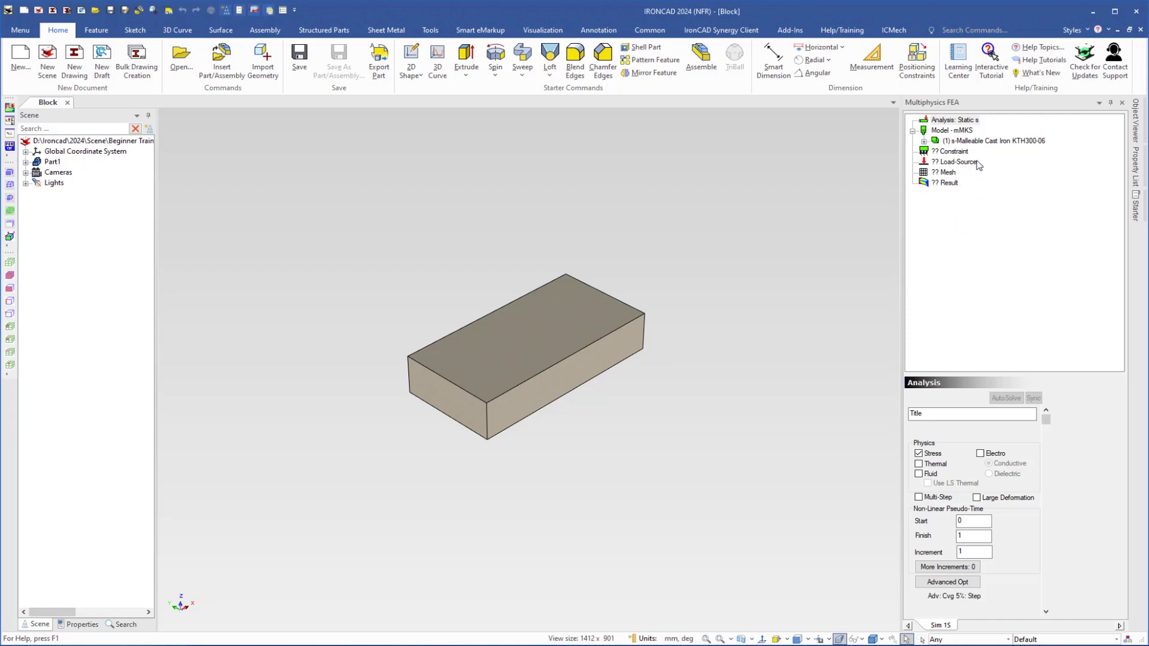
Examine the simulation's Analysis physics settings and its Model material and unit settings.
left_click(950, 122)
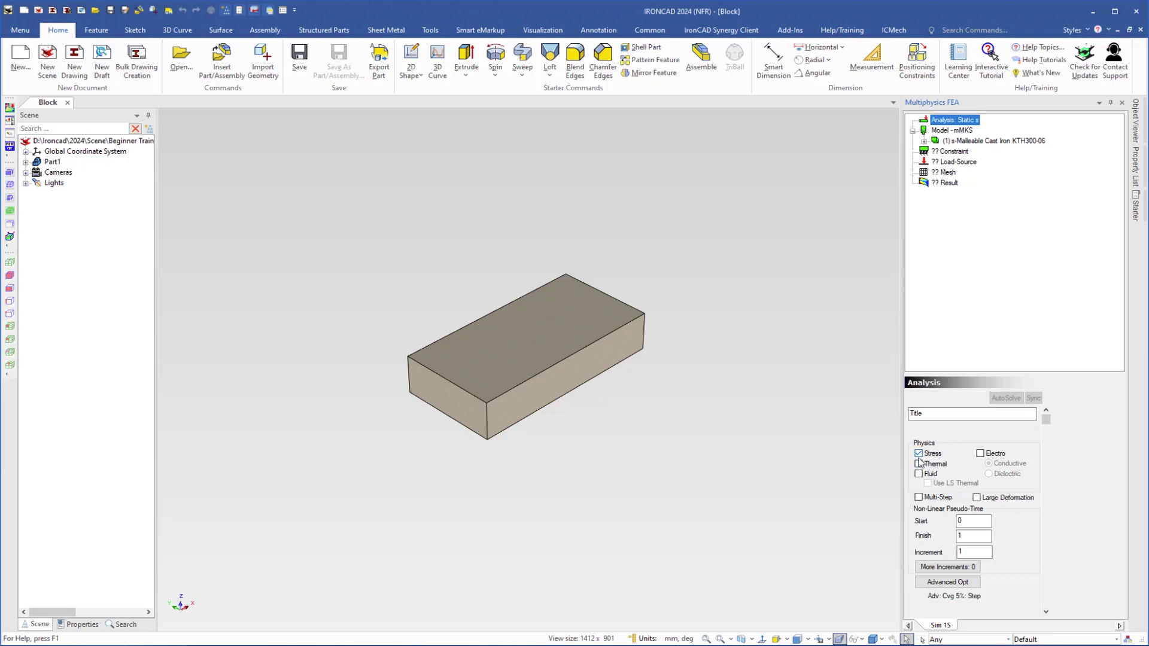
left_click(944, 132)
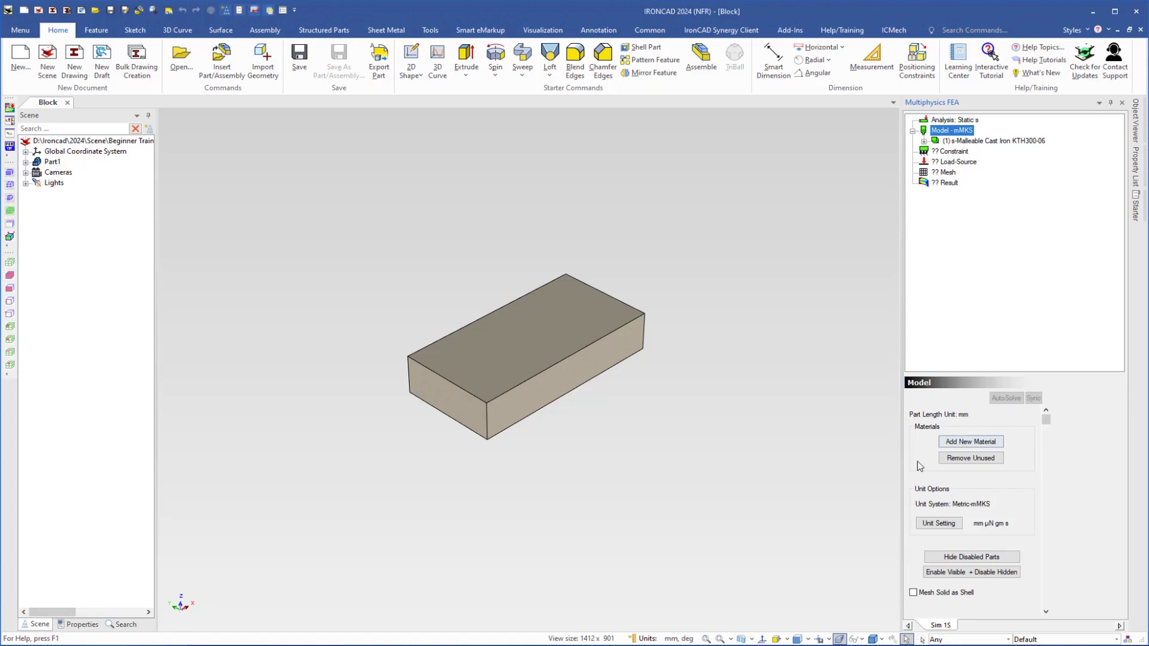
Set the simulation's unit system to Metric-MKS with length in mm, and apply the model settings.
left_click(939, 524)
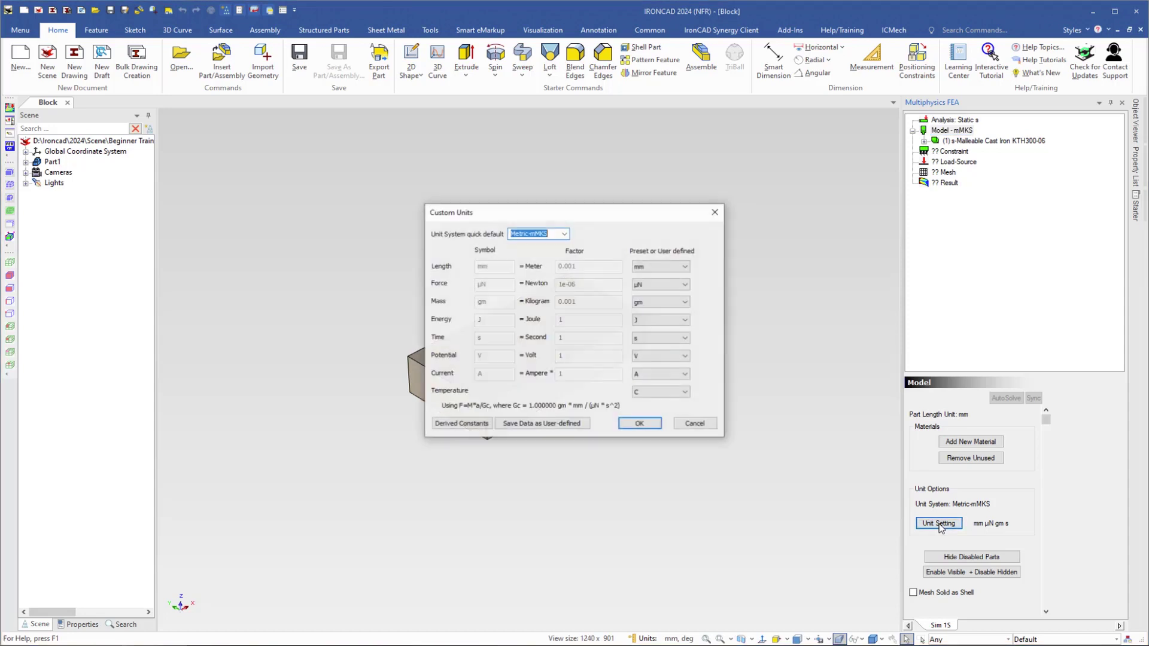
left_click(563, 233)
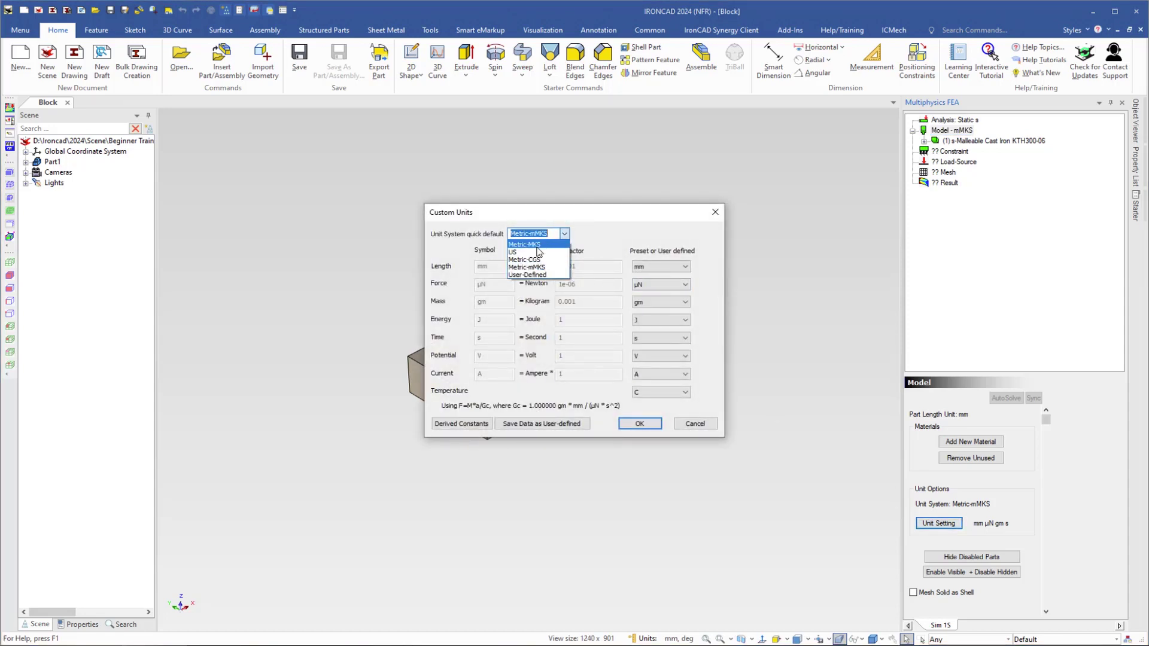
left_click(537, 245)
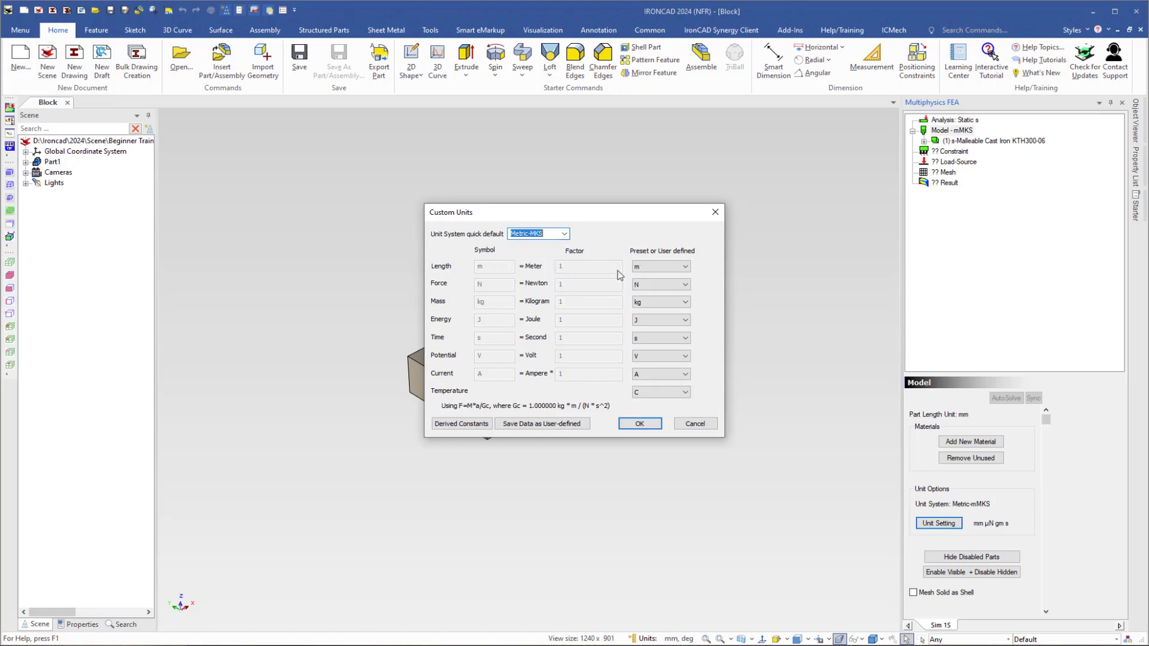
left_click(685, 267)
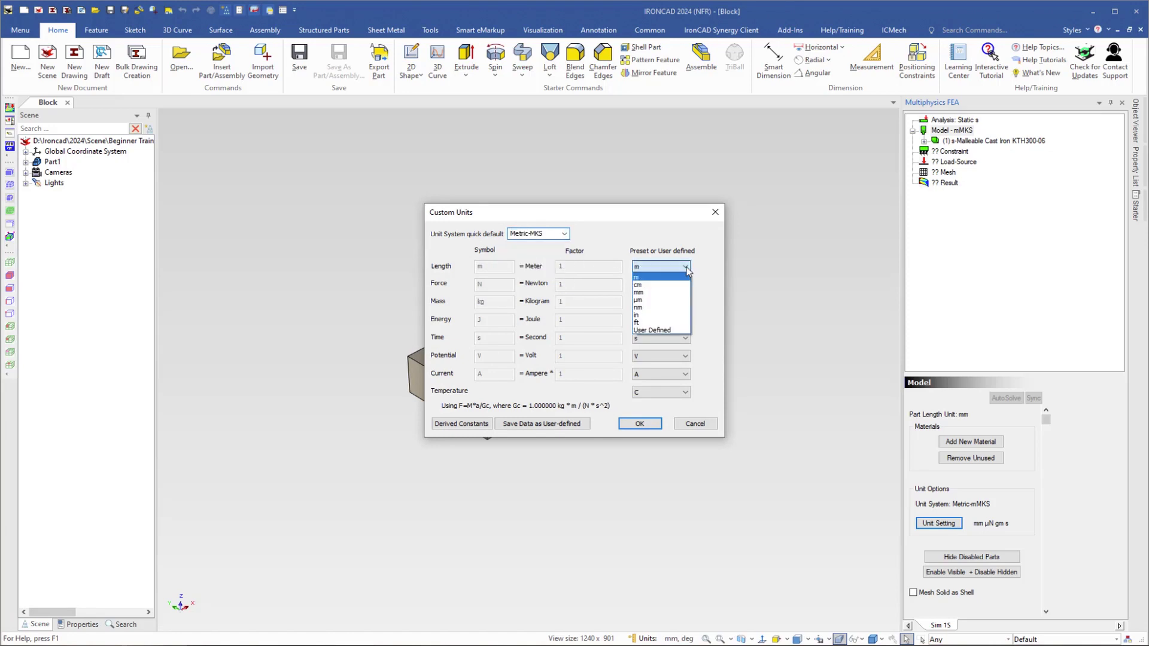
left_click(645, 294)
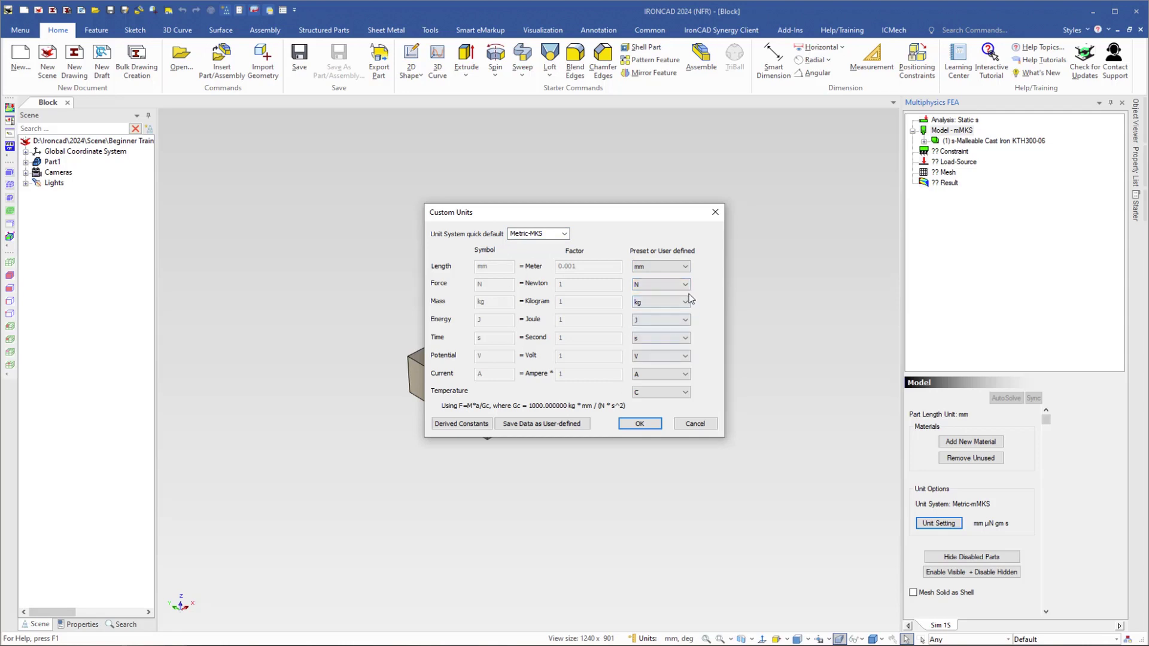
left_click(639, 425)
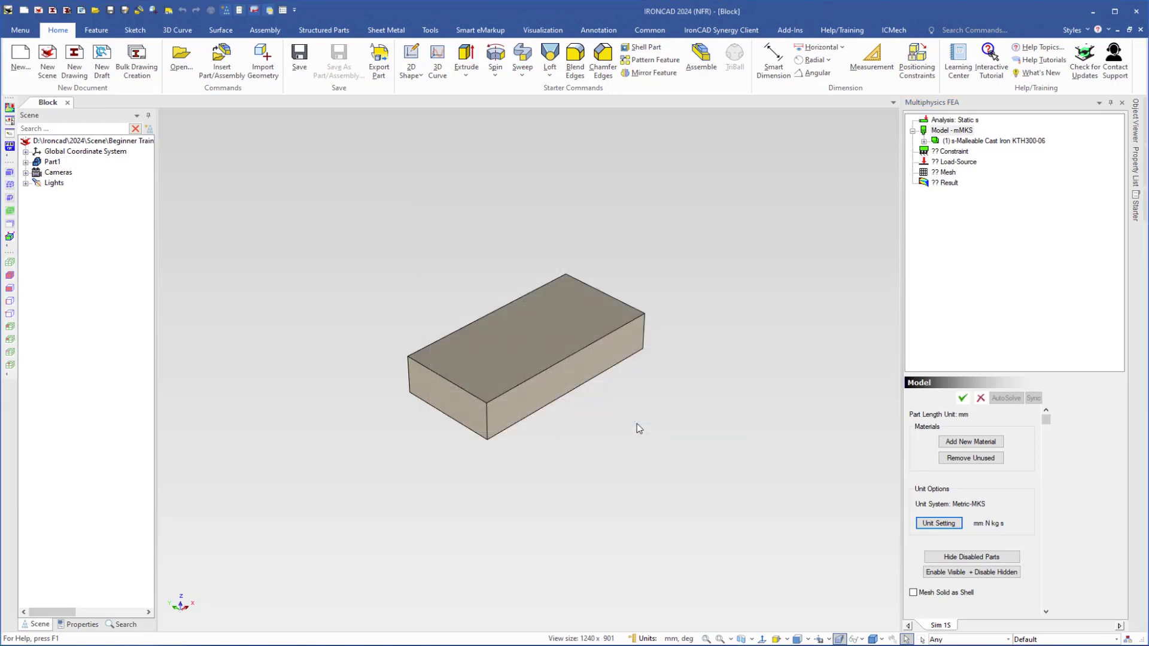
left_click(963, 399)
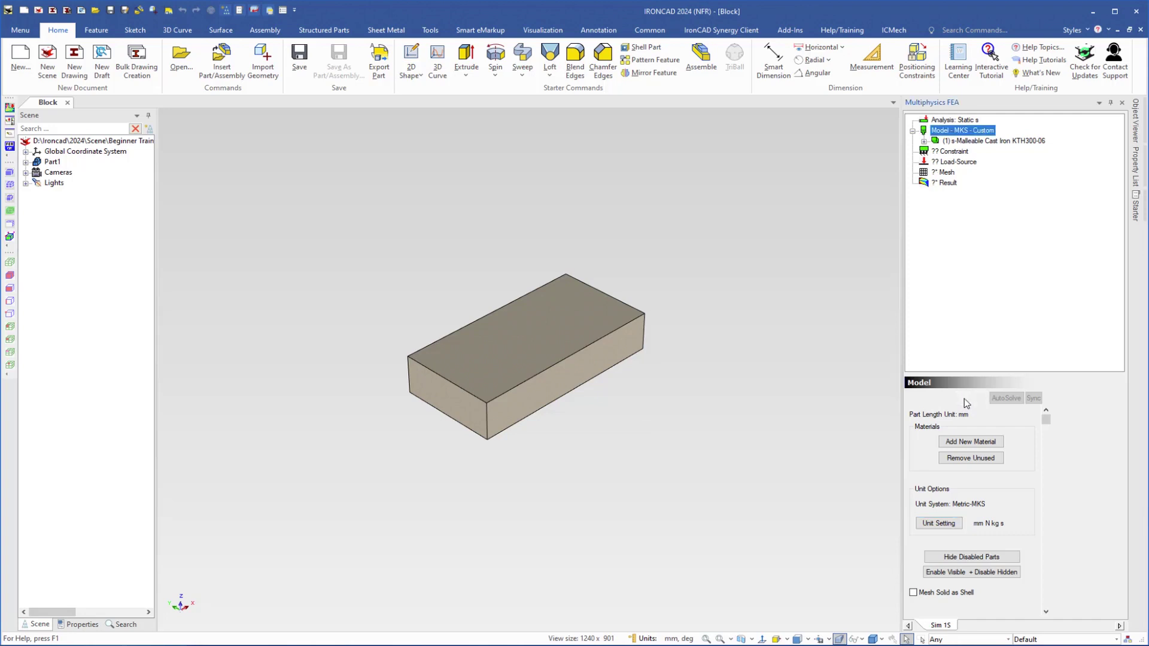
Assign ASTM A36 Steel from the Carbon Steel-Structural Steel category as the block's material.
left_click(979, 143)
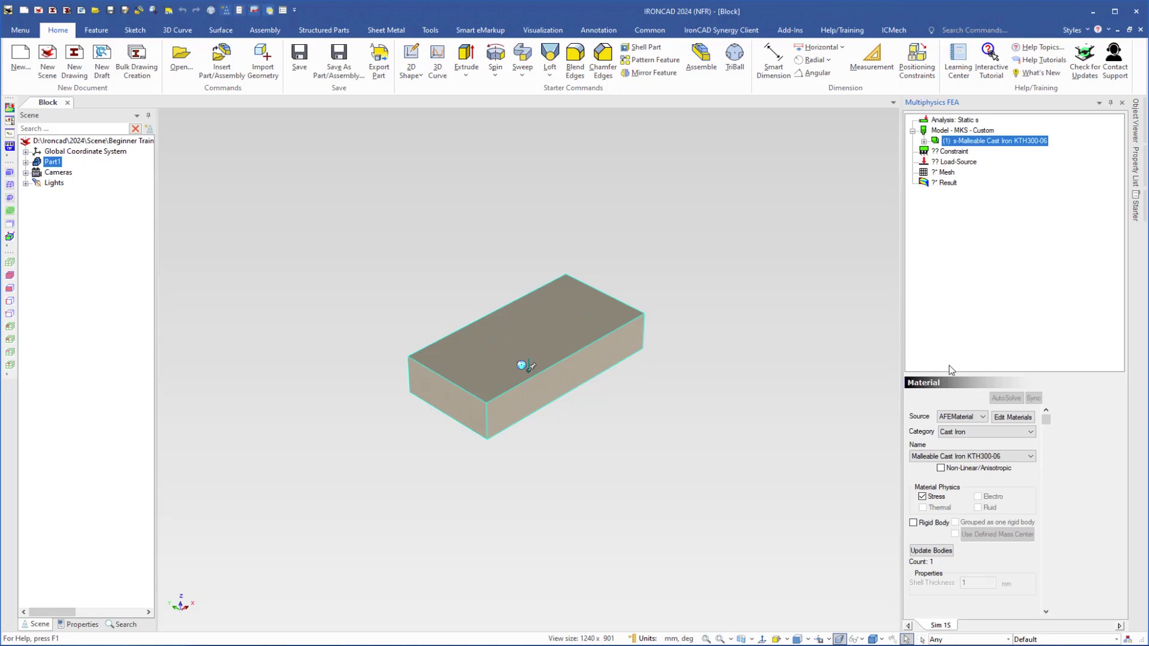
left_click(985, 435)
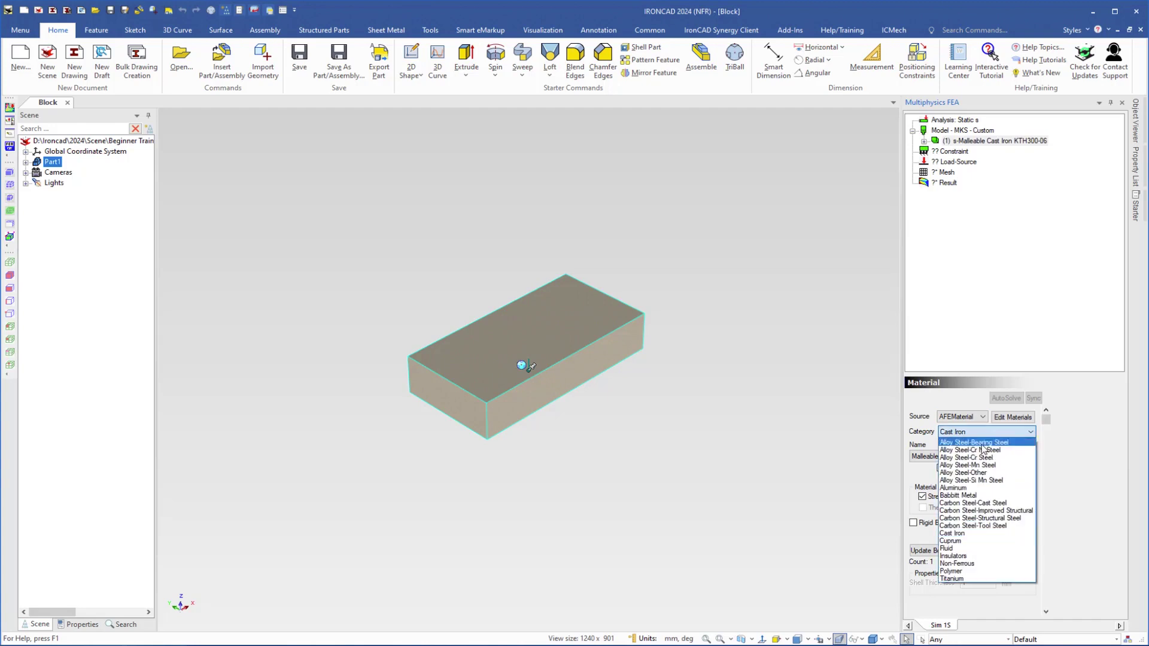
left_click(985, 519)
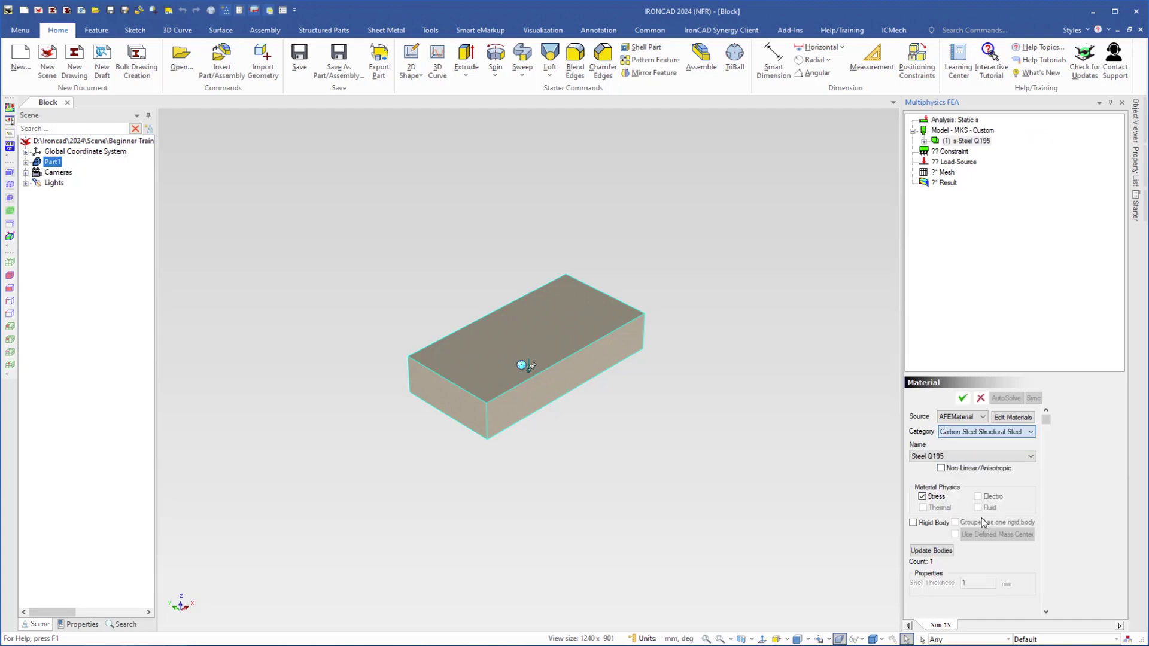
left_click(963, 458)
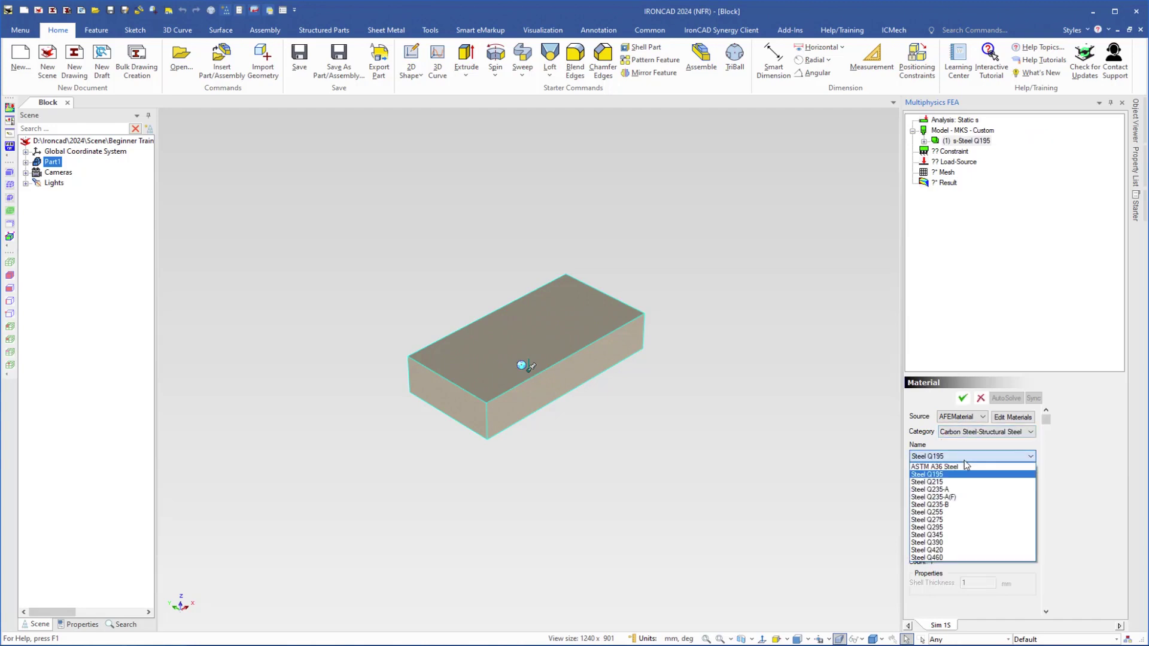
left_click(950, 467)
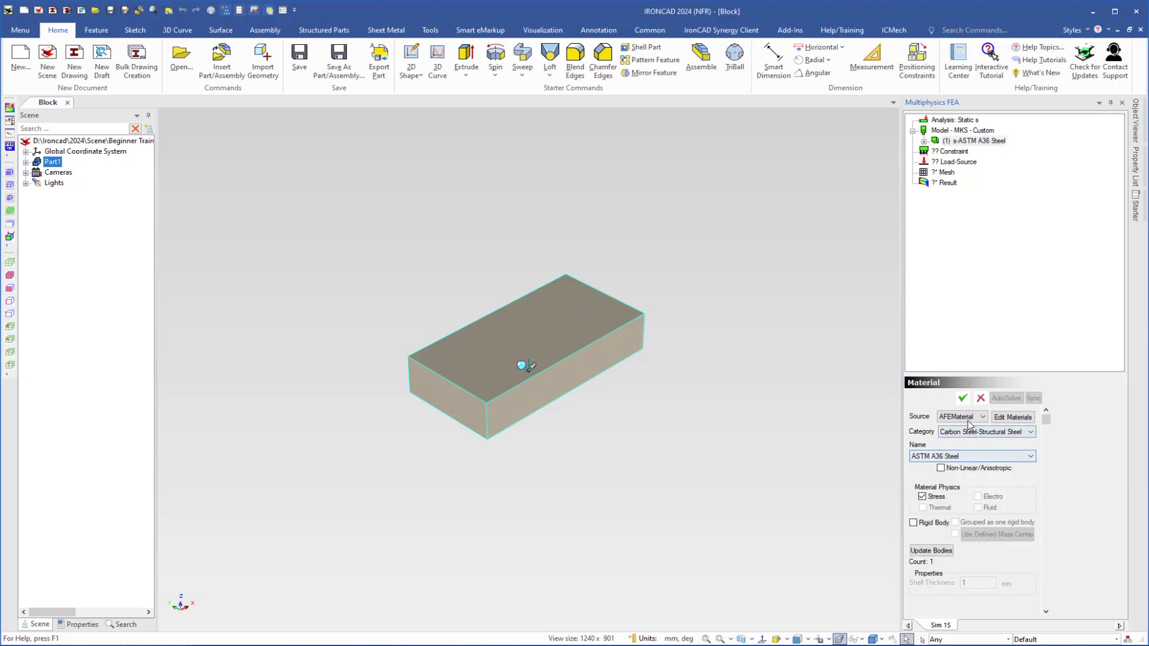
left_click(961, 399)
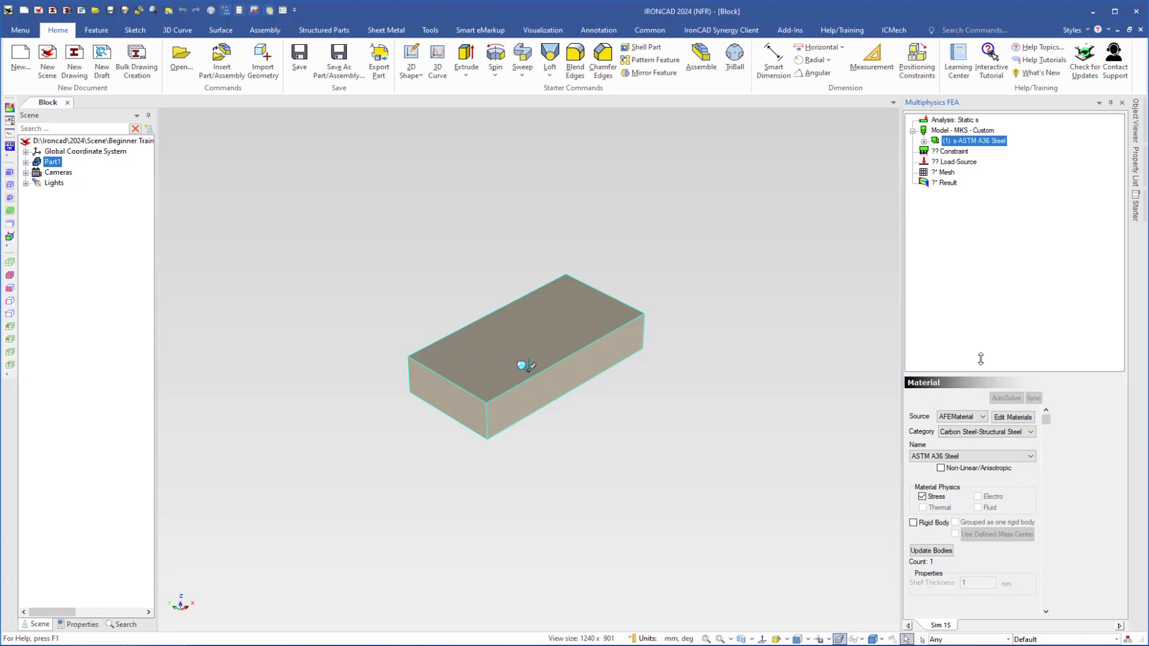
Start a position constraint on the block's short end face with X, Y and Z displacements fixed at 0.
left_click(950, 152)
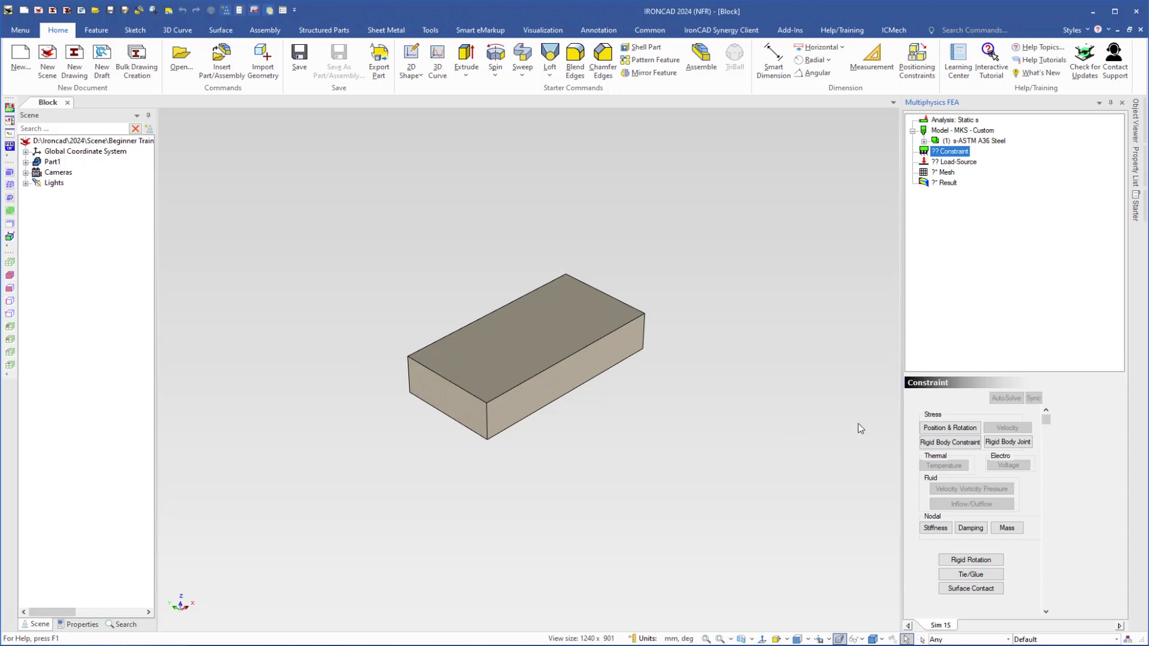
left_click(937, 429)
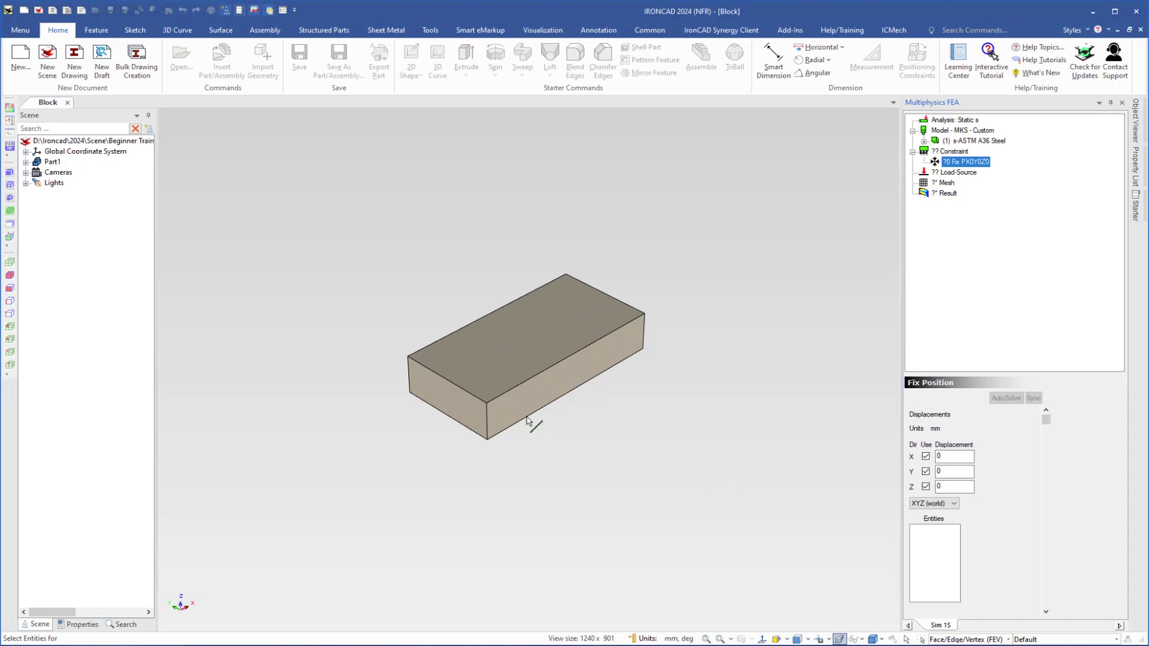
left_click(449, 403)
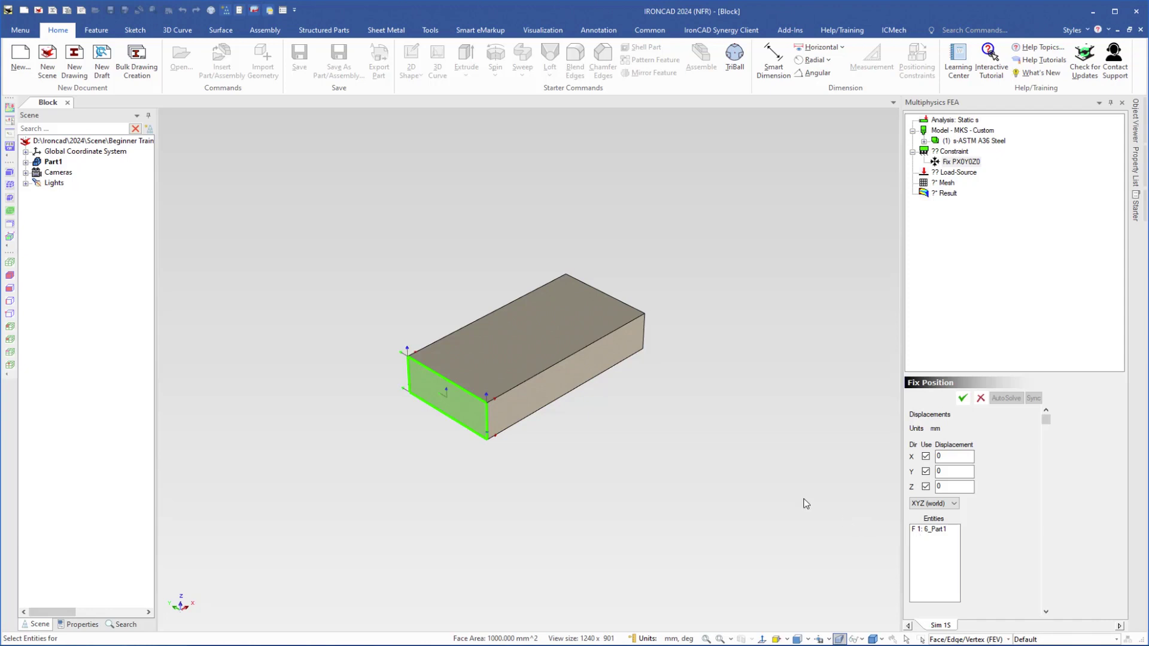
Try adding the end face's upper edge to the constraint, removing it through the entity list and again by deselecting it on the model.
left_click(455, 389)
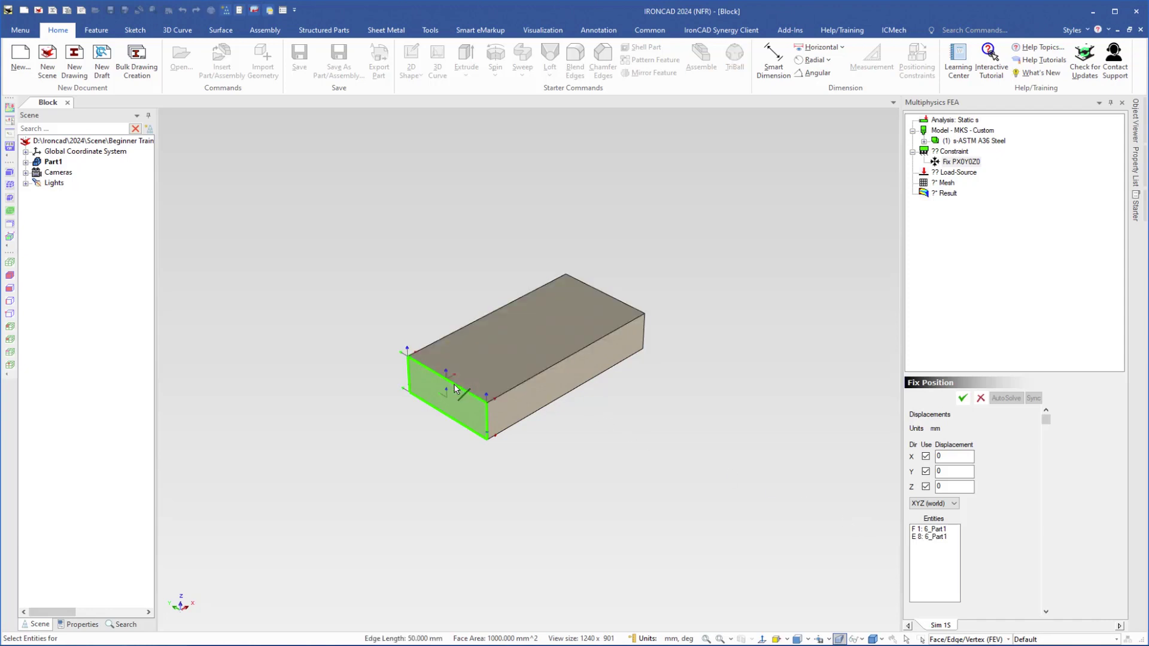
left_click(929, 538)
key("Delete")
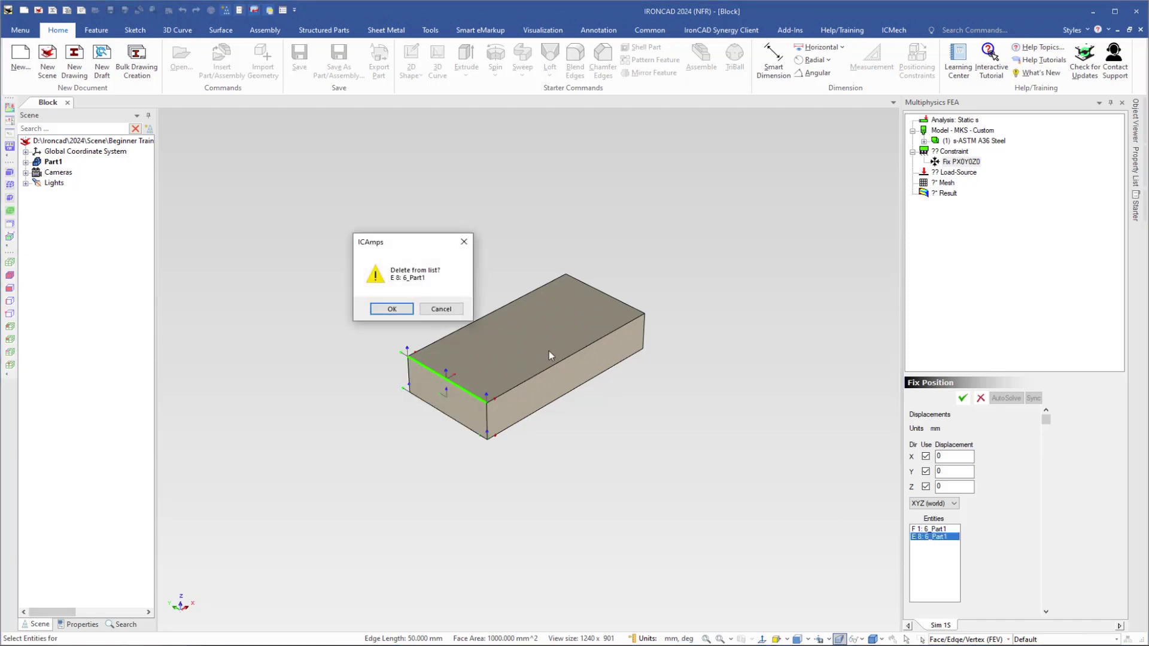
left_click(392, 310)
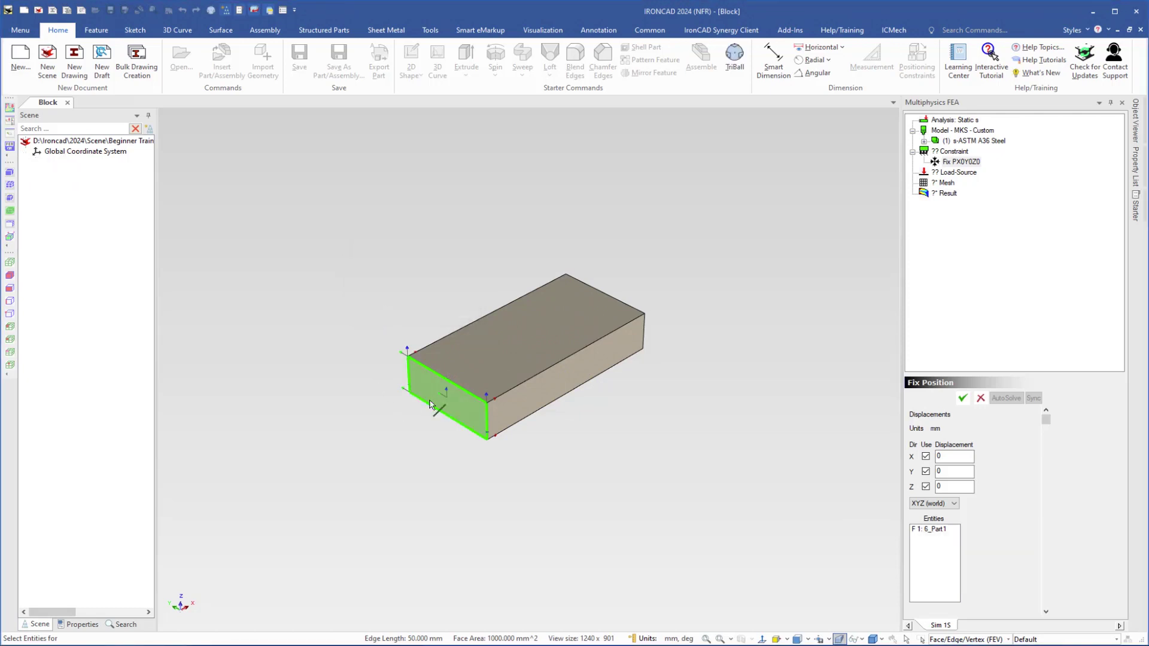
scroll(440, 395, "up", 1)
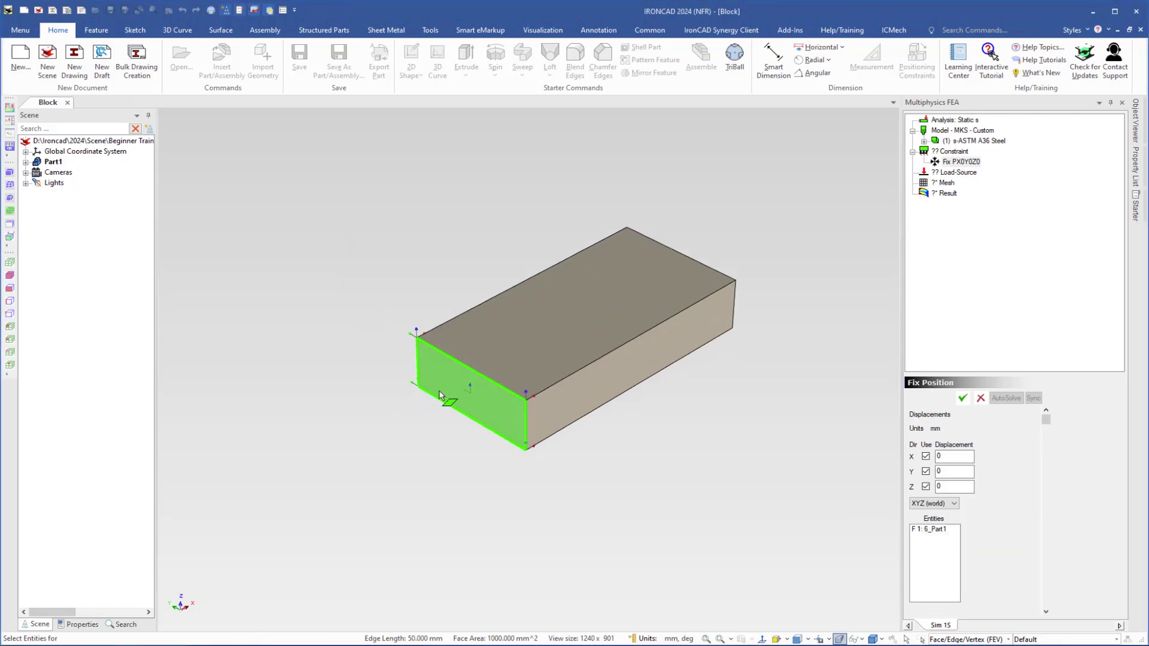
left_click(484, 381)
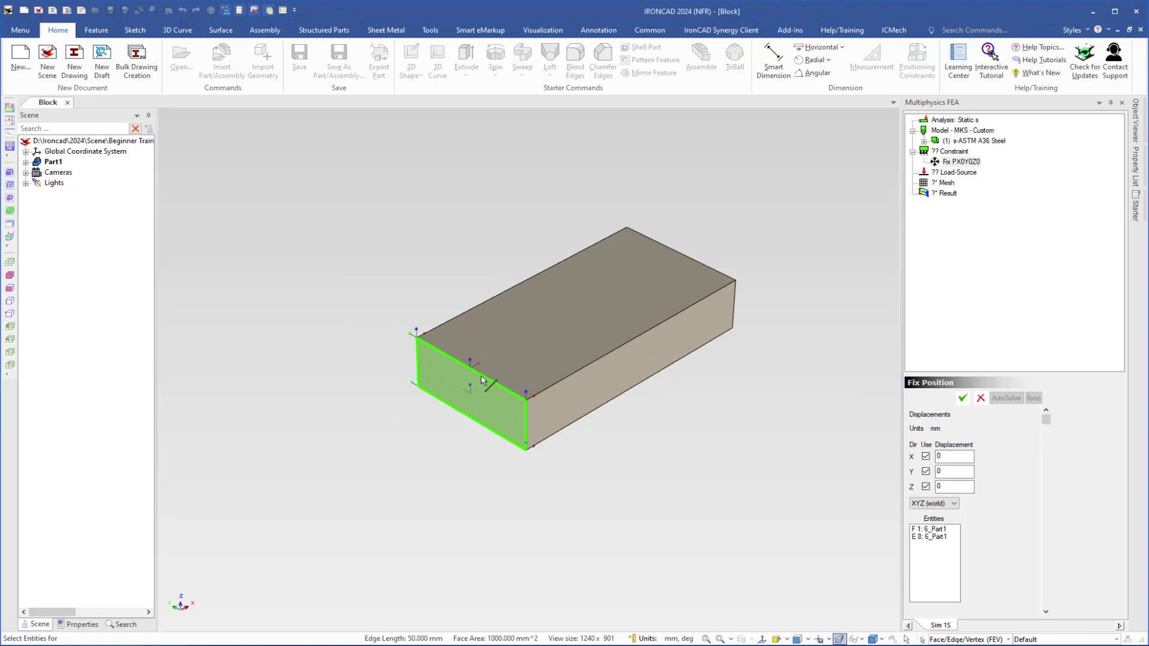
left_click(483, 380)
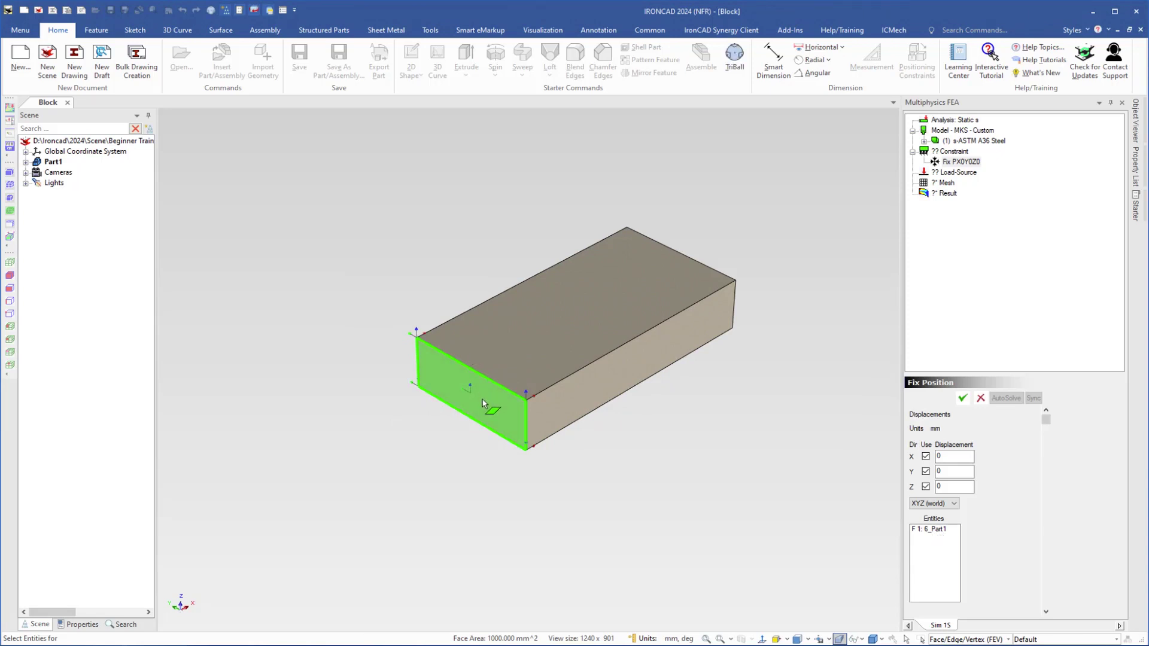
Deselect and reselect the short end face for the fixed position constraint, and apply the constraint.
left_click(485, 403)
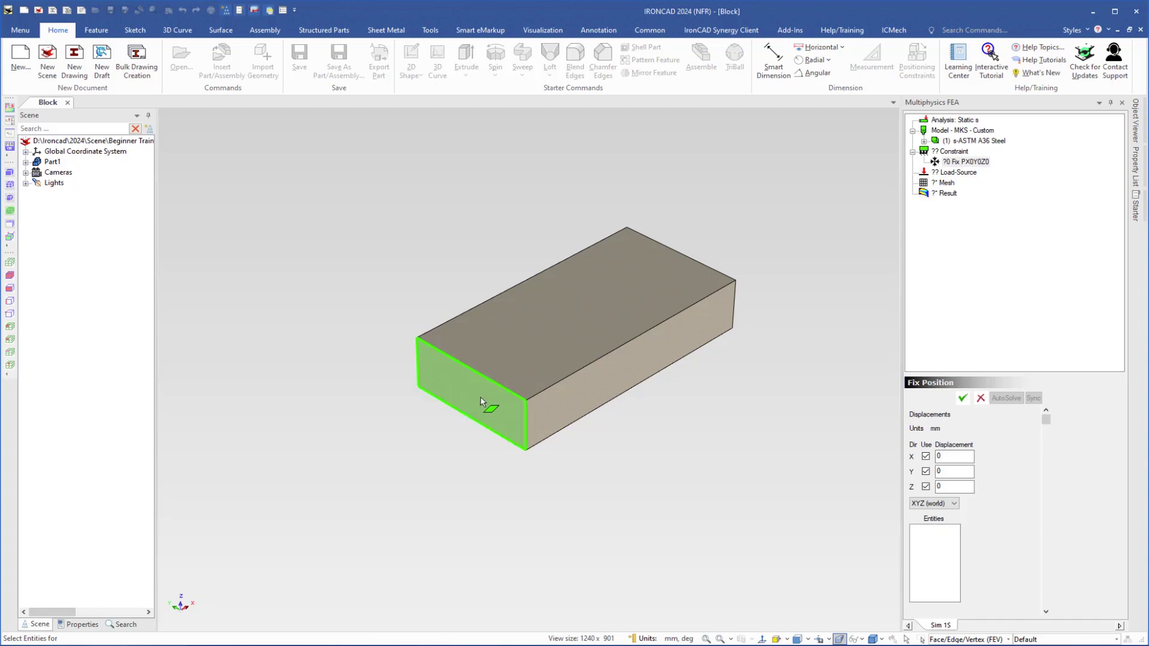
left_click(479, 400)
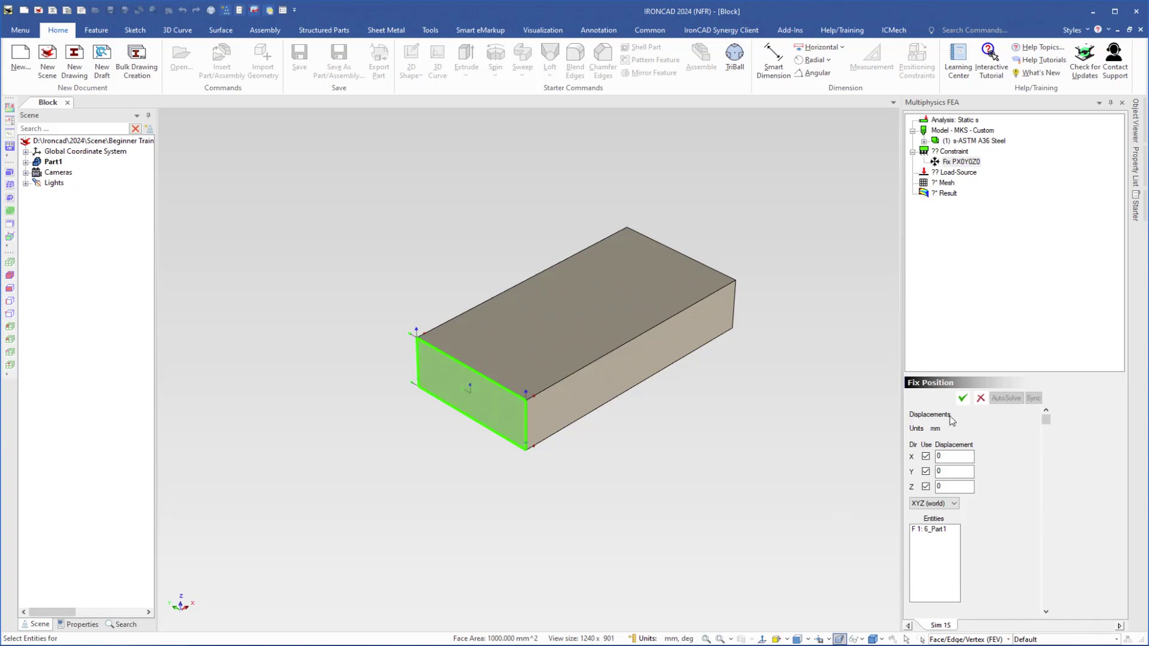
left_click(962, 399)
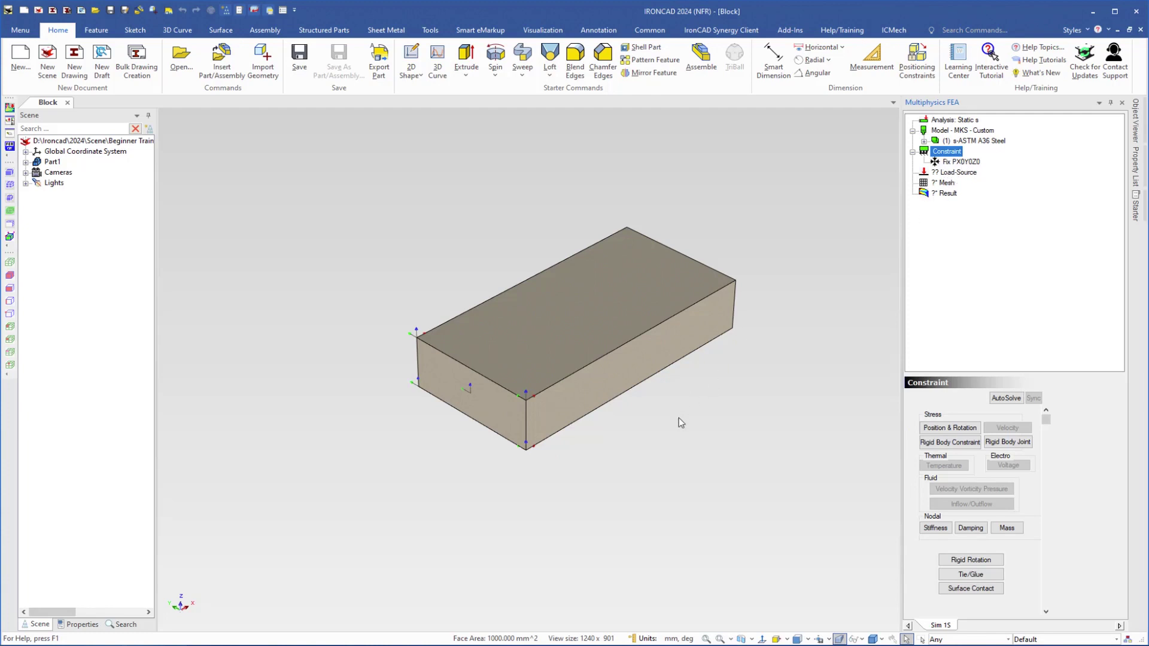
Add a force load of 1000 N to the short end face opposite the fixed one.
middle_click_drag(679, 418, 618, 418)
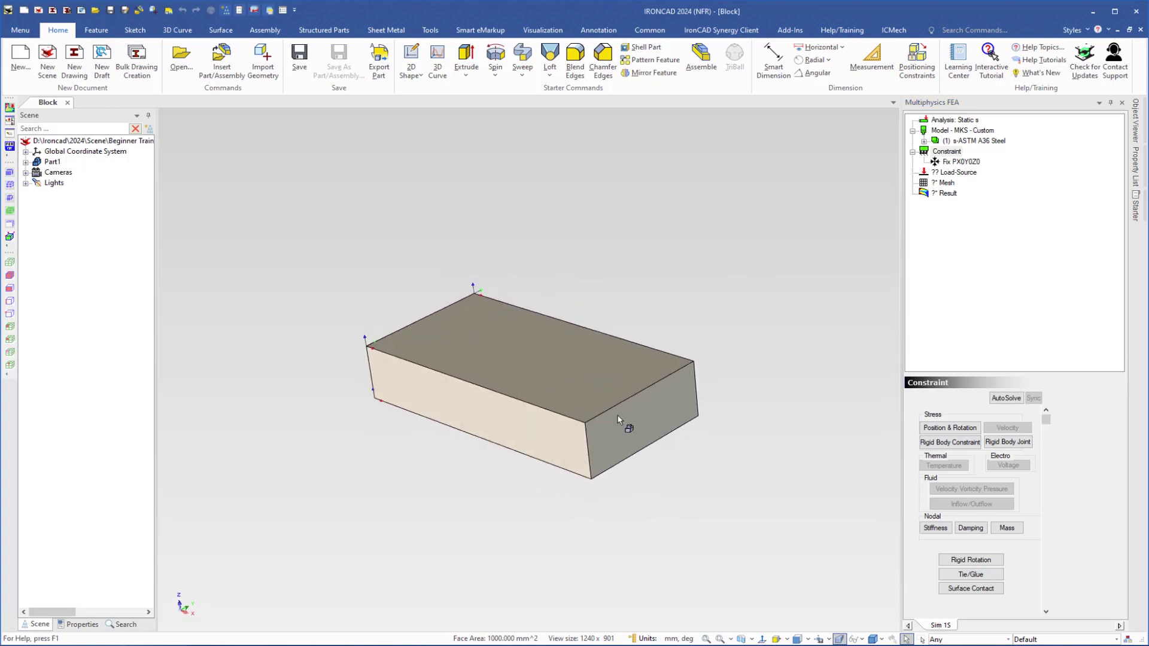
middle_click_drag(698, 433, 763, 380)
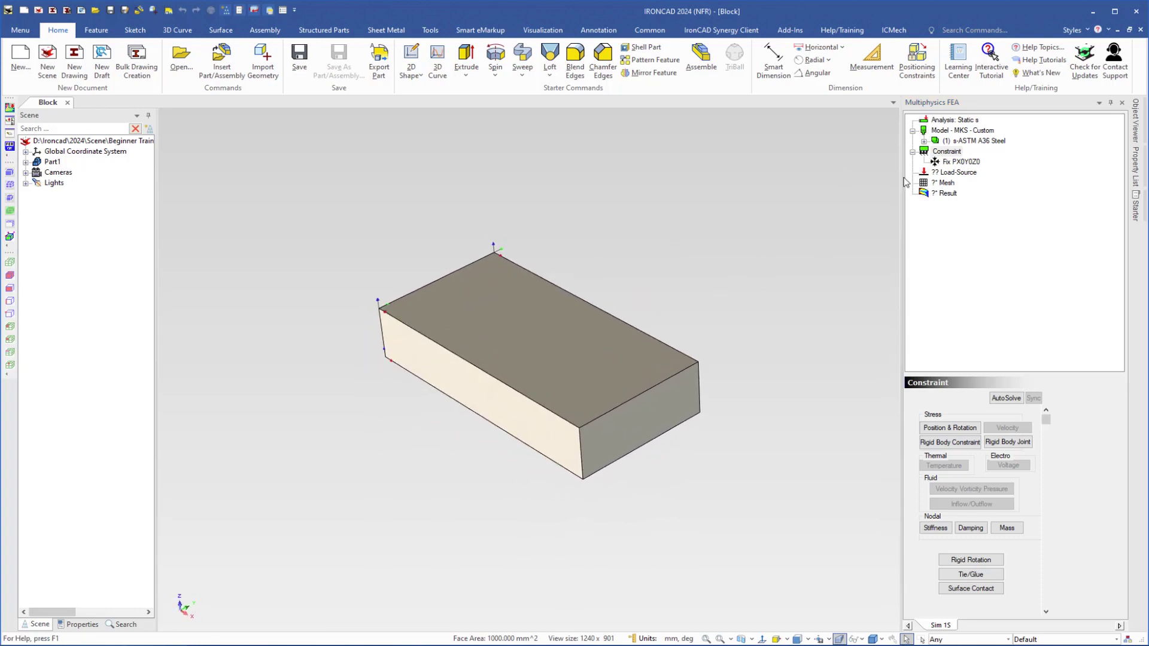
left_click(950, 172)
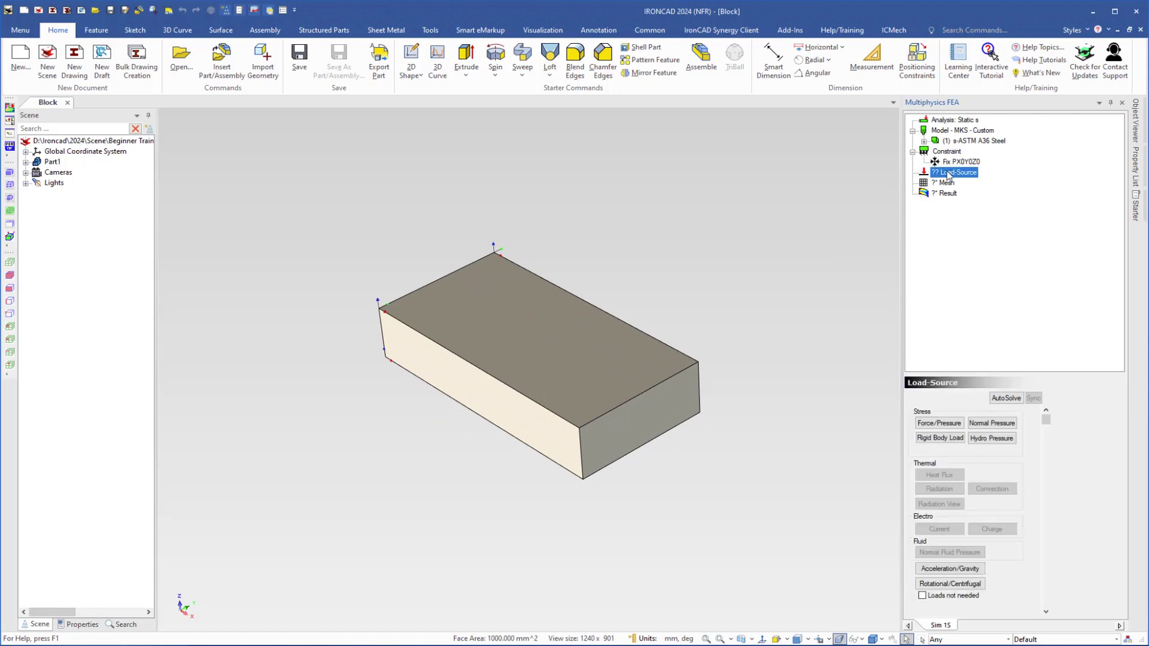
left_click(931, 426)
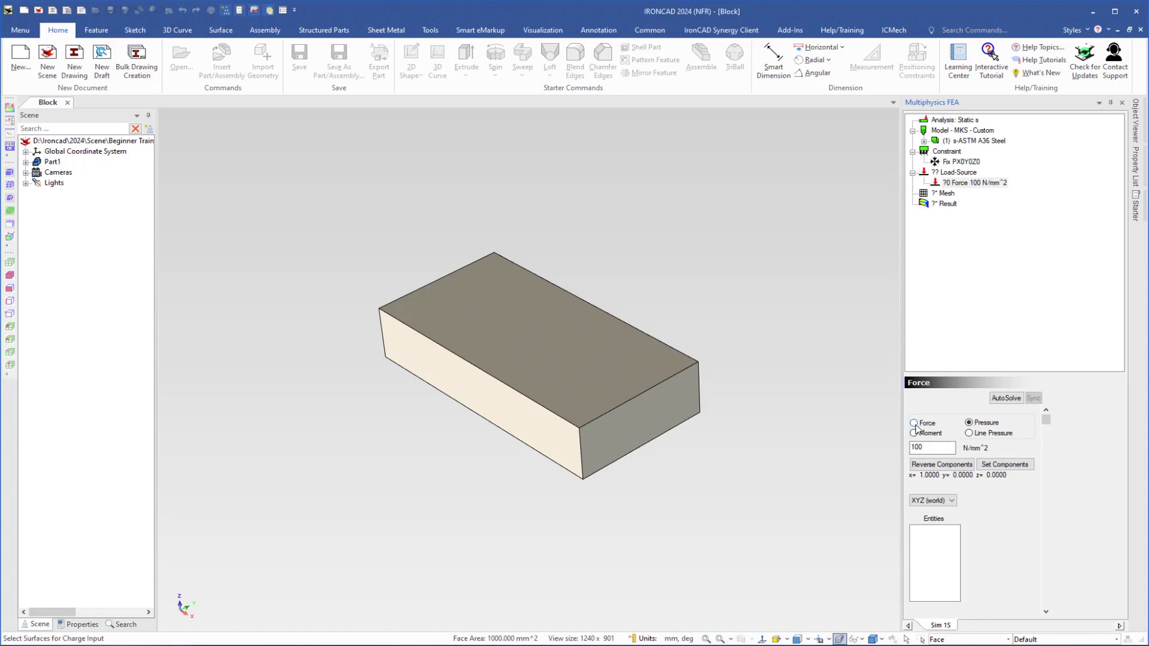
left_click(914, 425)
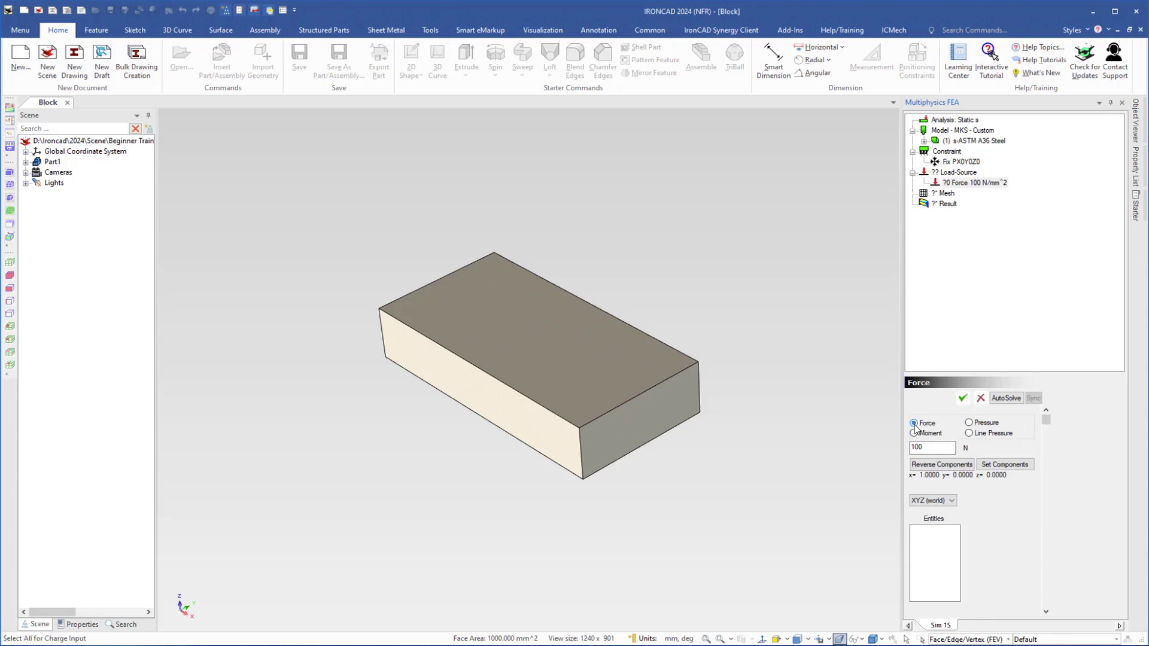
left_click(938, 450)
left_click(641, 425)
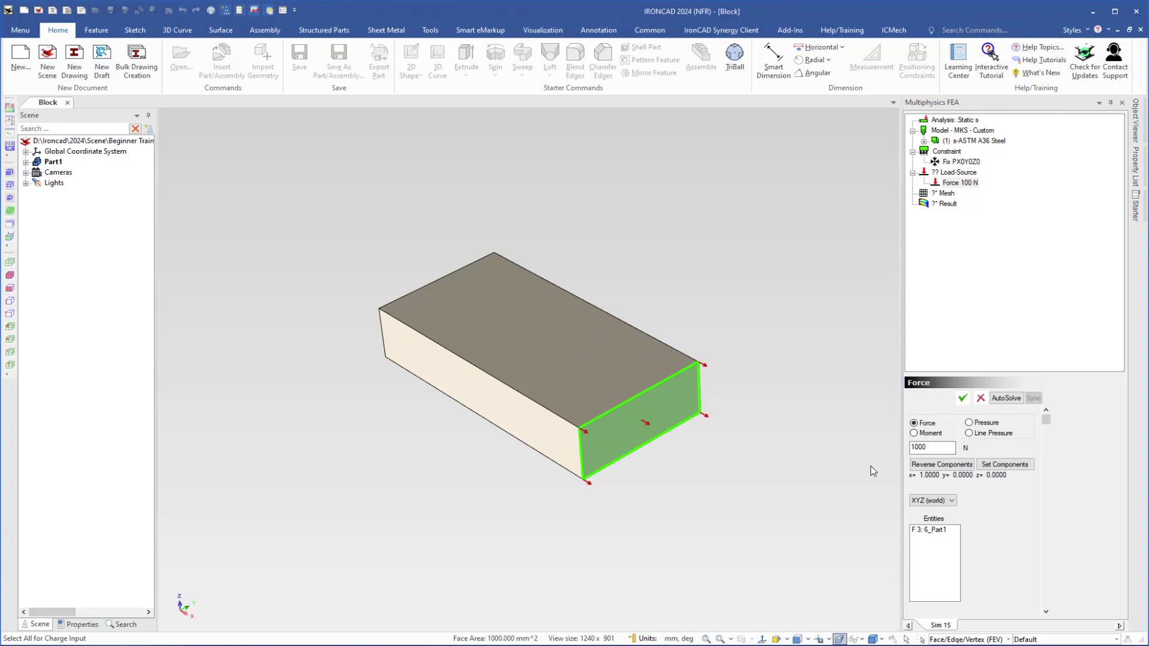
Reverse the force direction, and redefine its components from the block's long edge as X 1, Y 0, Z 0.
left_click(927, 467)
left_click(998, 471)
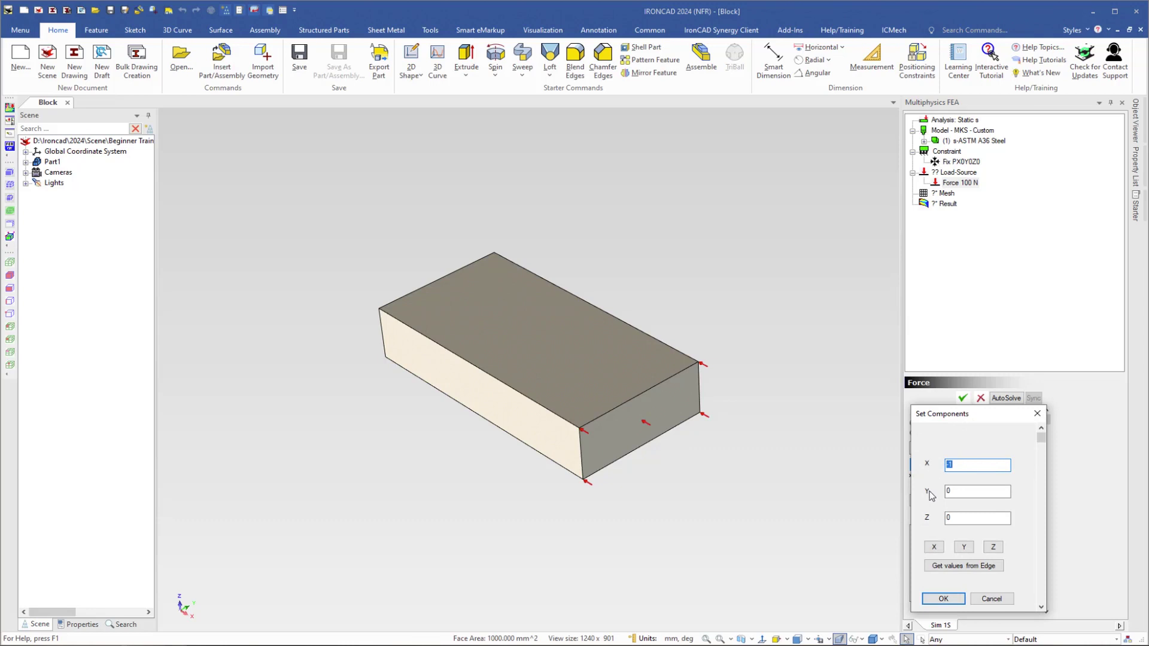
left_click(960, 566)
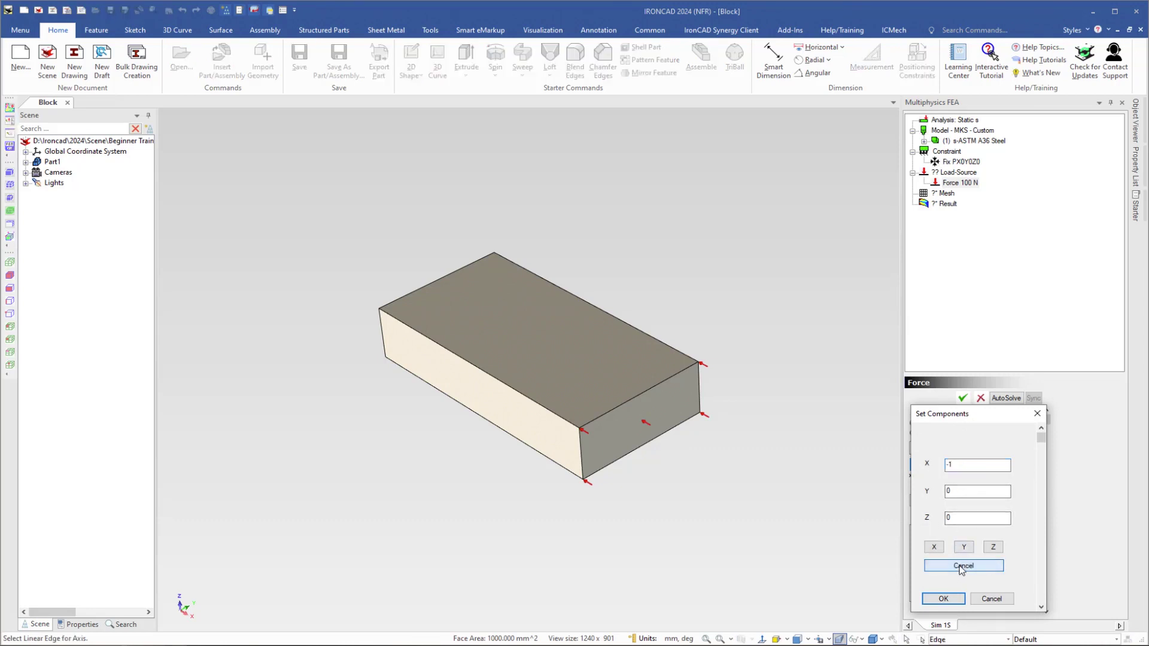
left_click(530, 404)
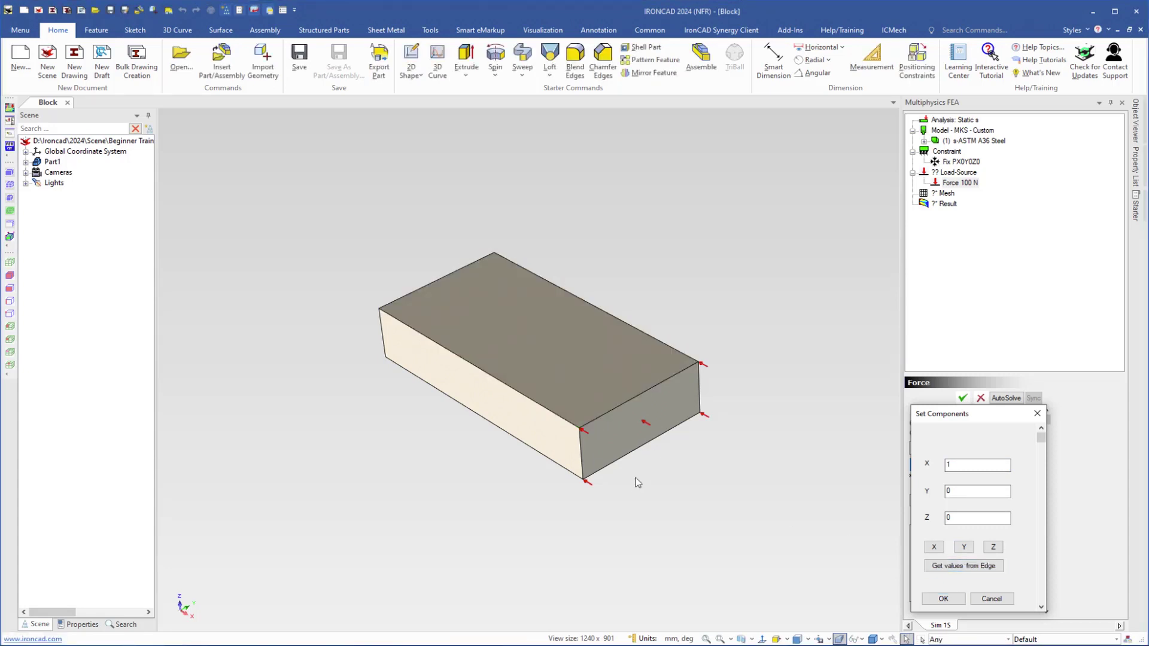
left_click(943, 600)
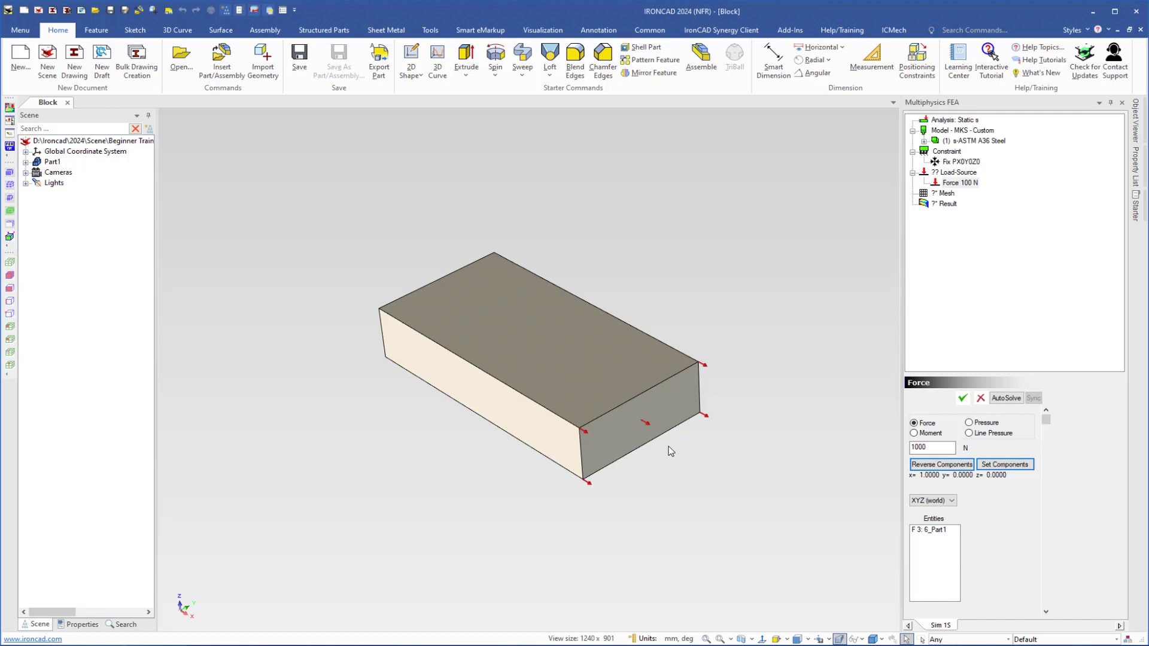
Reverse the force components to X -1, Y 0, Z 0, and apply the 1000 N load.
left_click(934, 467)
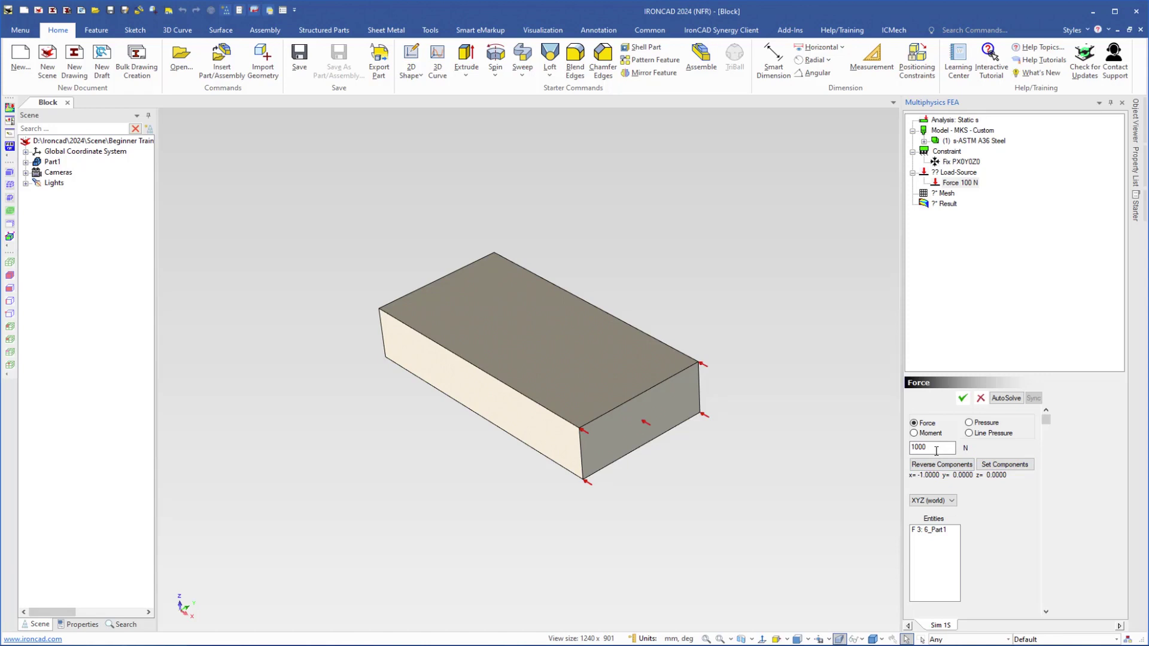
left_click(963, 399)
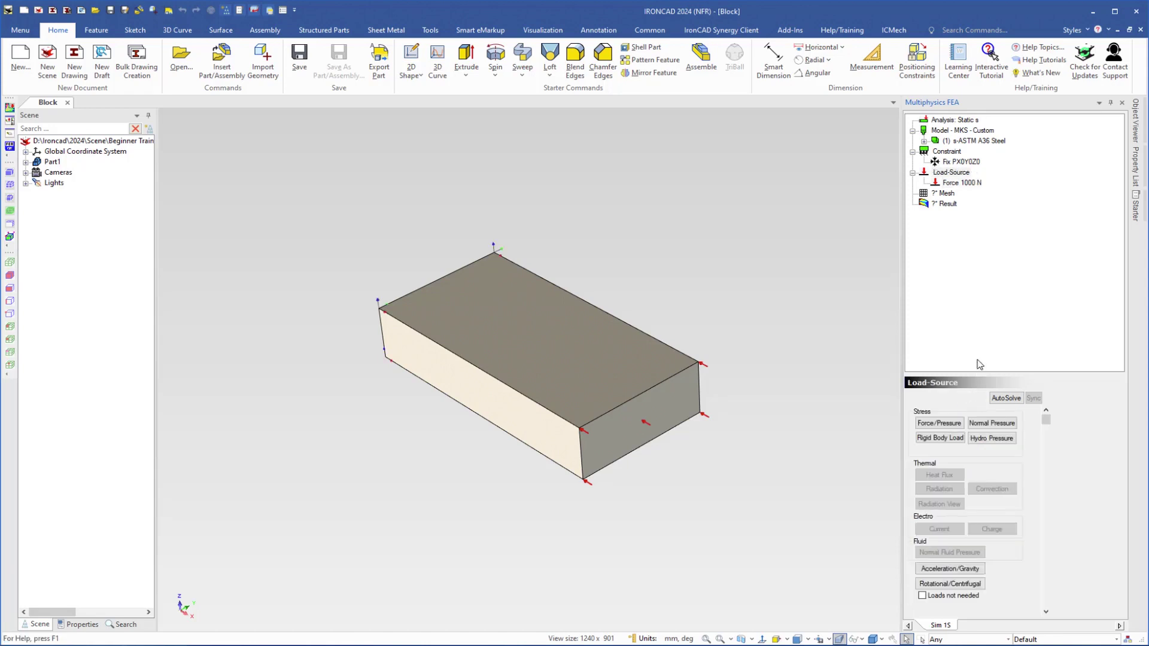
Mesh the block and run the static stress analysis with AutoSolve, keeping the default glued mesh setting.
left_click(945, 194)
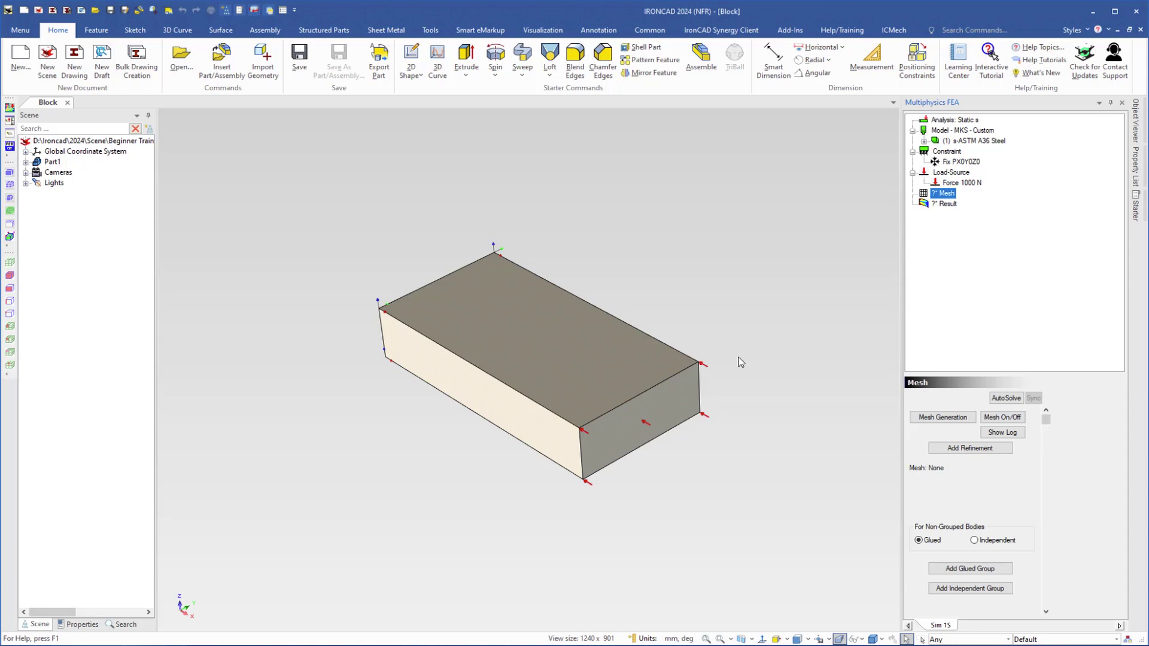
left_click(1006, 399)
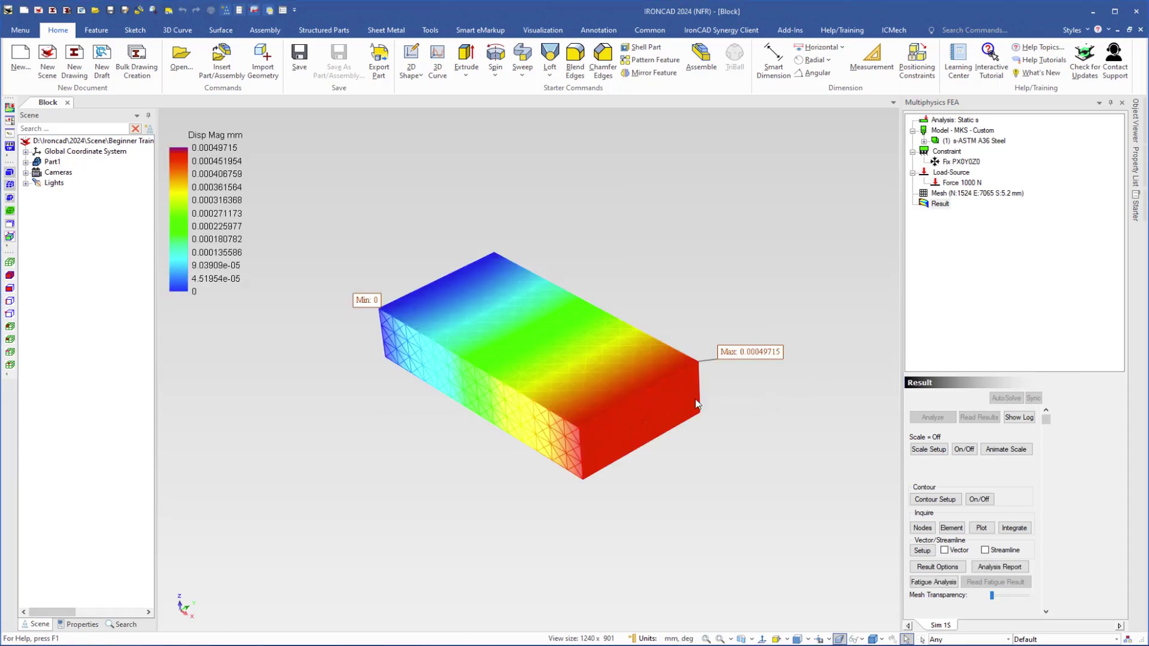
Preview the animation of the block's displacement result at its automatic scale, and close the preview.
middle_click_drag(697, 403, 706, 411)
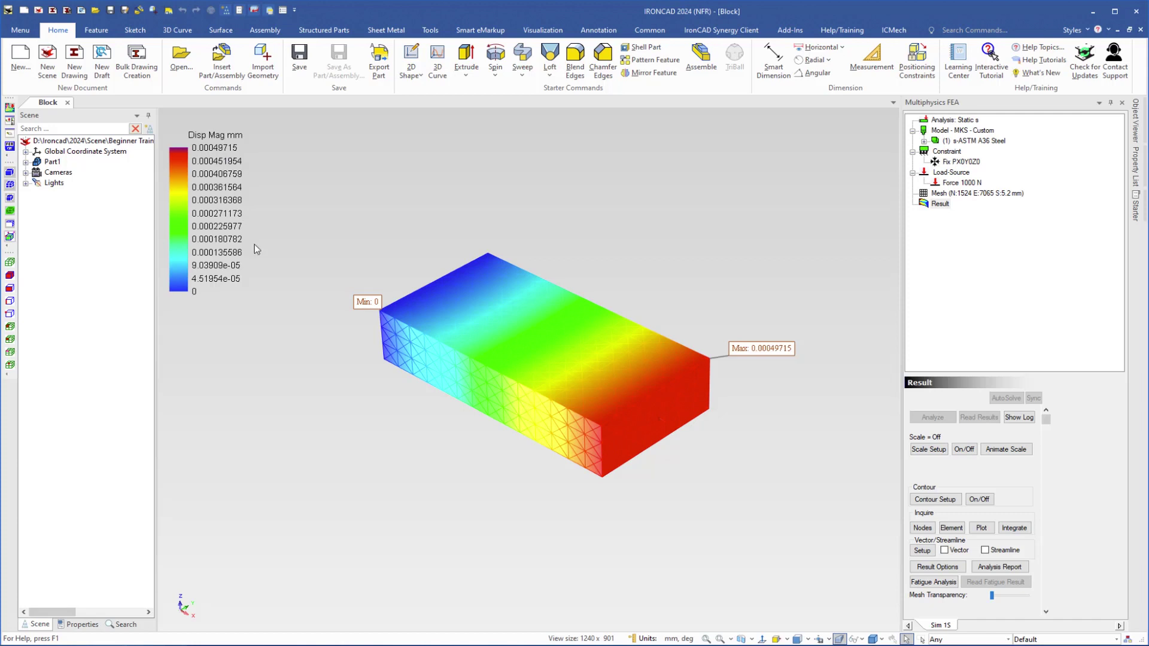
left_click(998, 450)
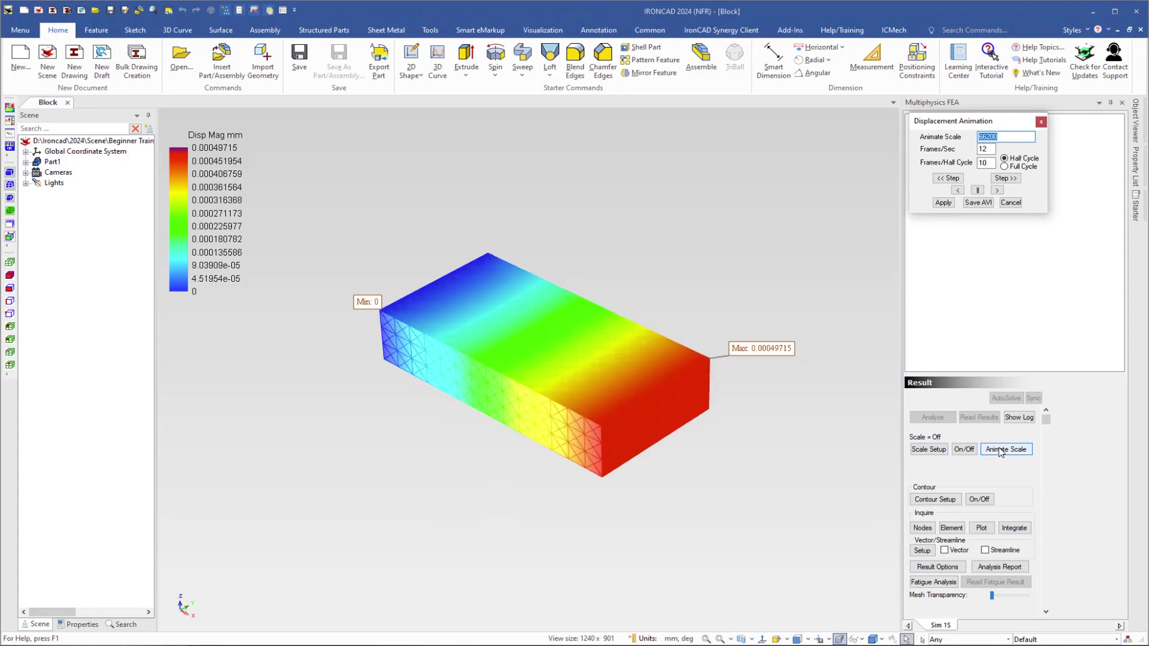
left_click(1004, 450)
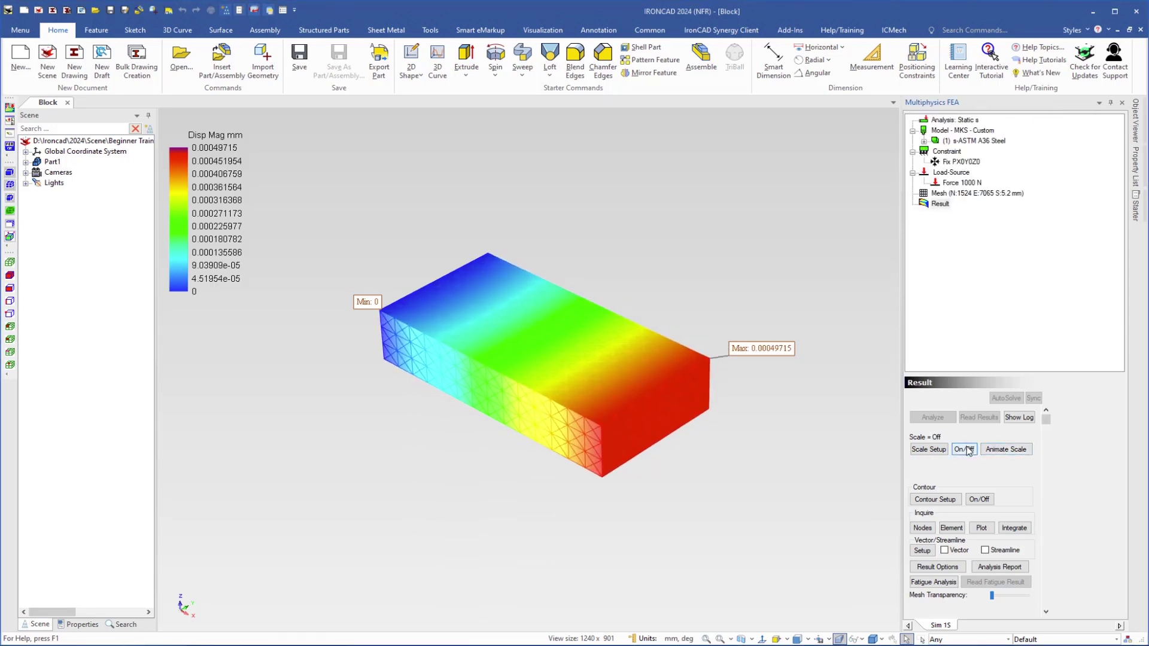
Set the displacement scaling to User Entered with a value of 1, and play the displacement animation at that scale.
left_click(930, 449)
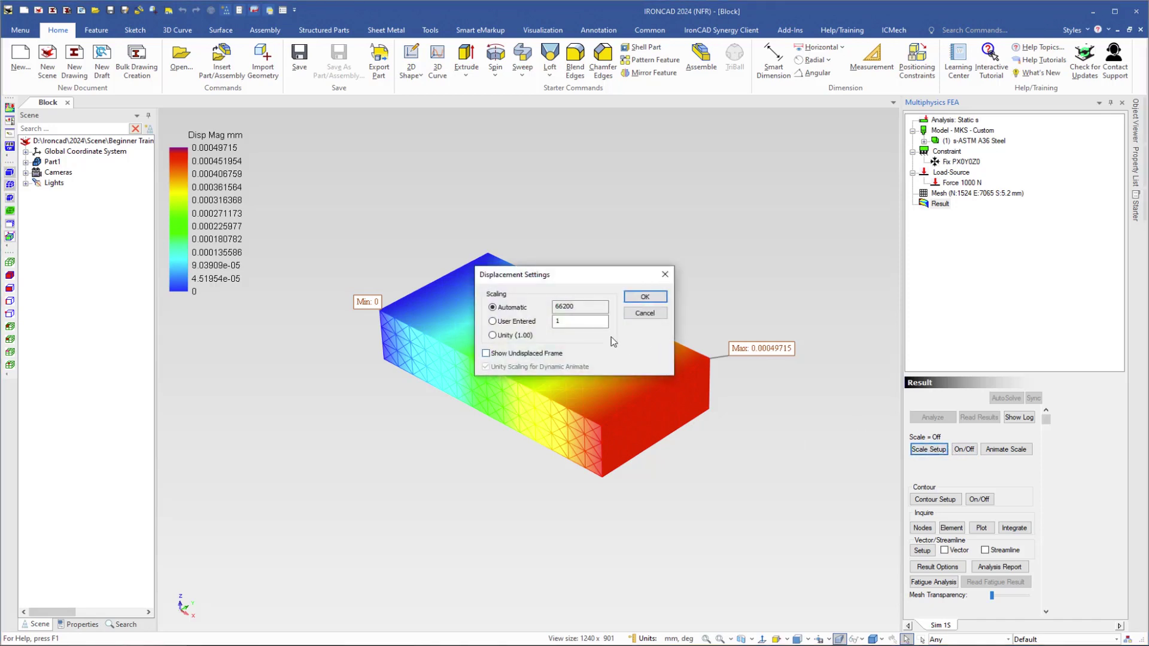
left_click(564, 324)
left_click(583, 307)
left_click(493, 322)
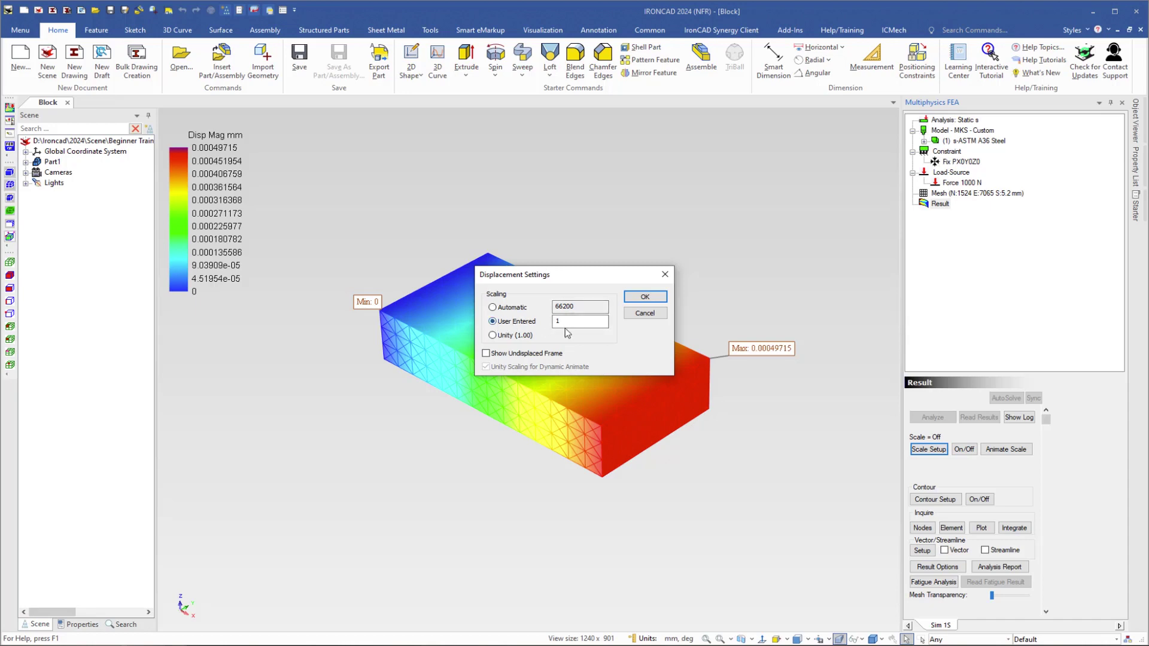
left_click(644, 297)
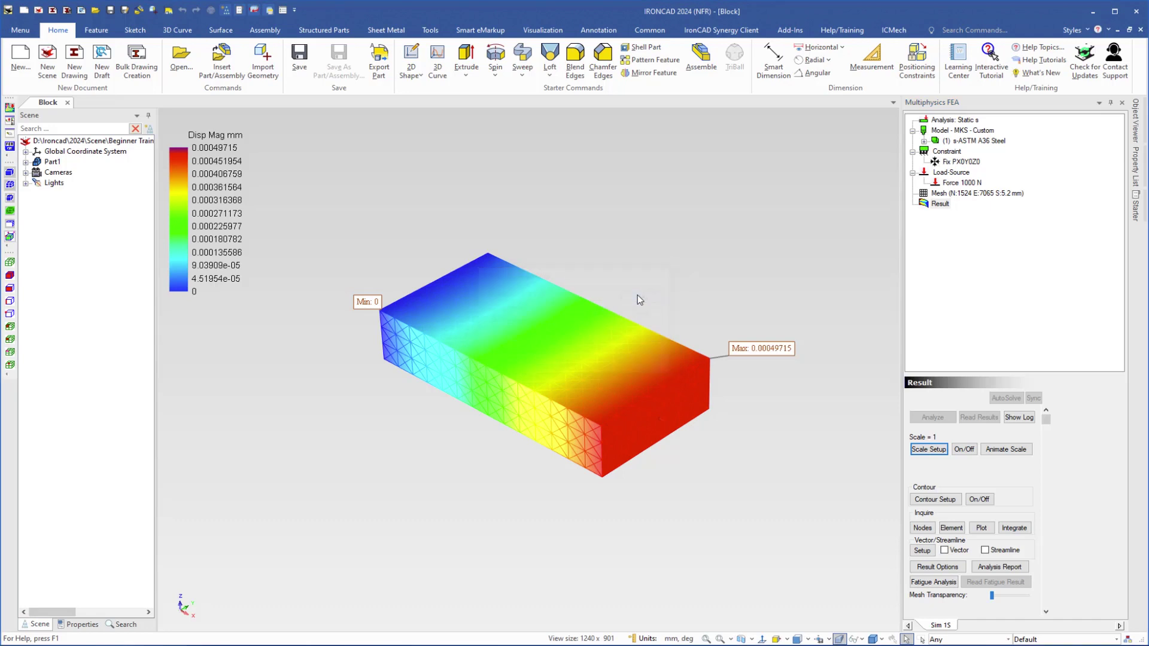
left_click(1005, 450)
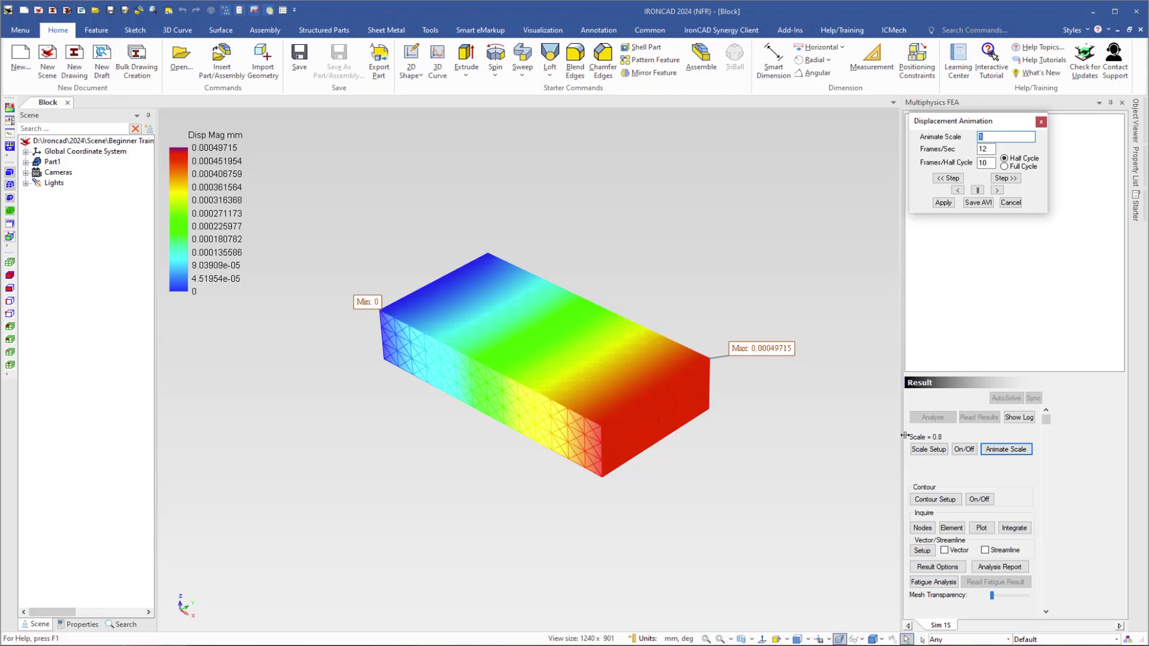
left_click(964, 450)
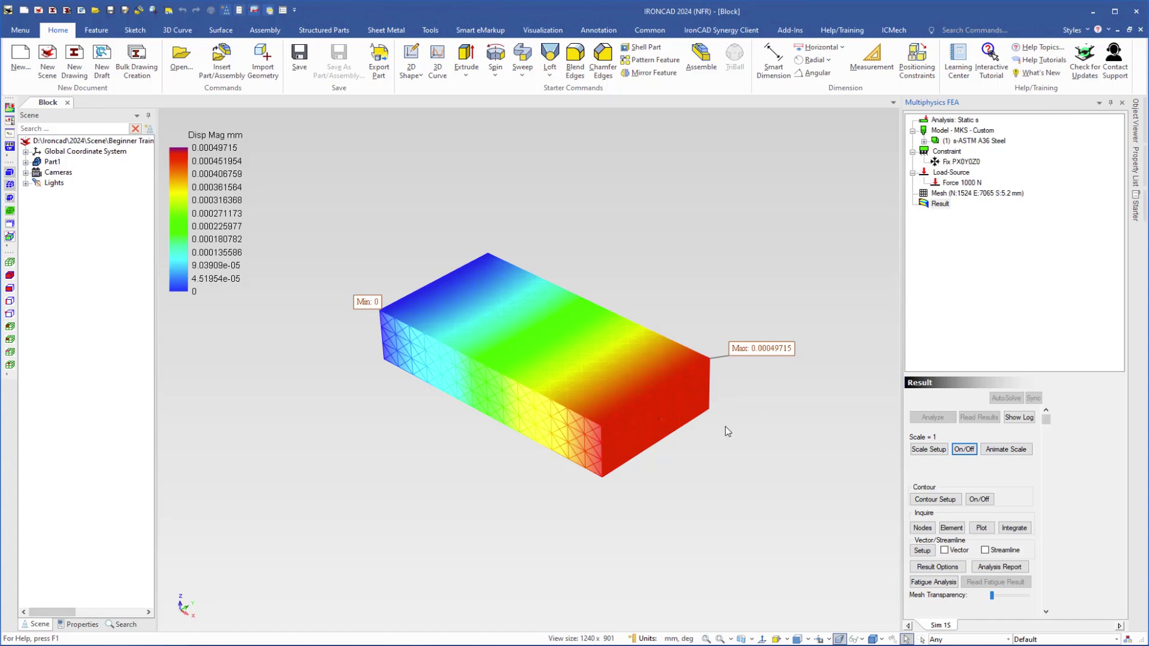
Review the available contour types in the contour setup, and look through the result options without changing them.
left_click(932, 500)
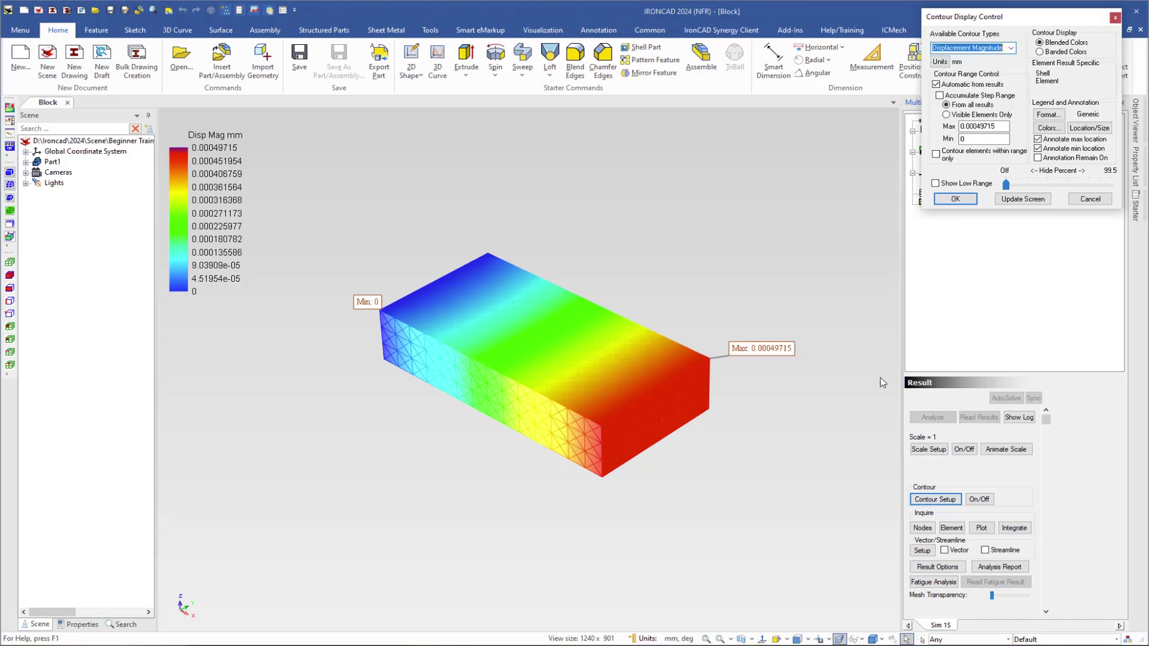
left_click_drag(1036, 26, 790, 163)
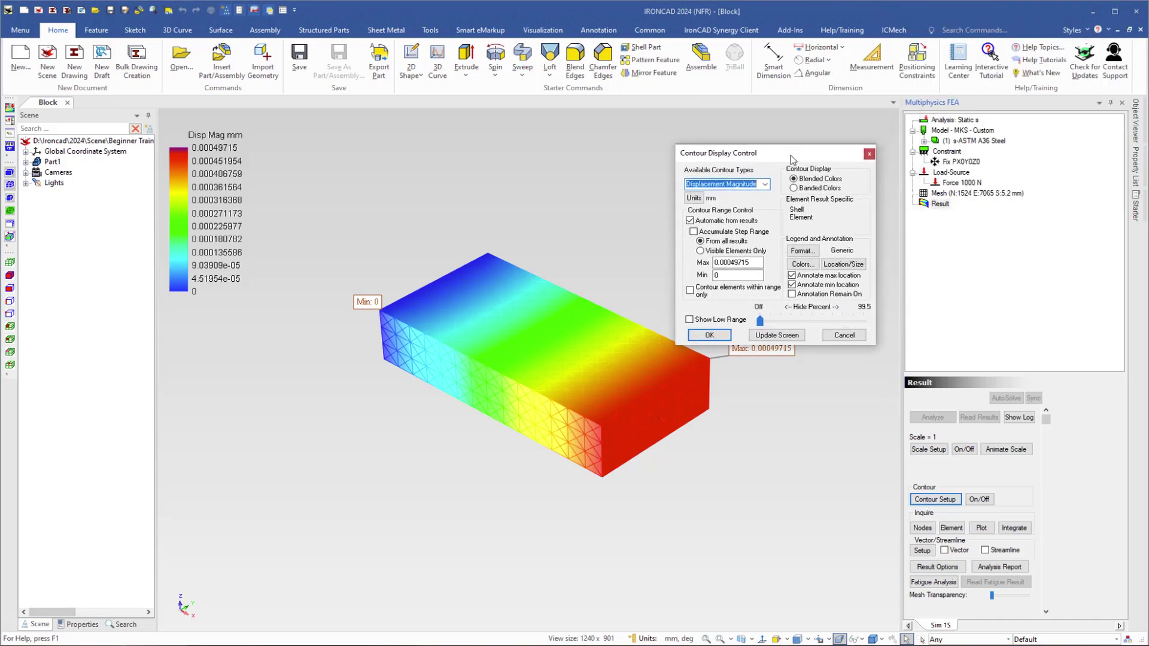
left_click(765, 185)
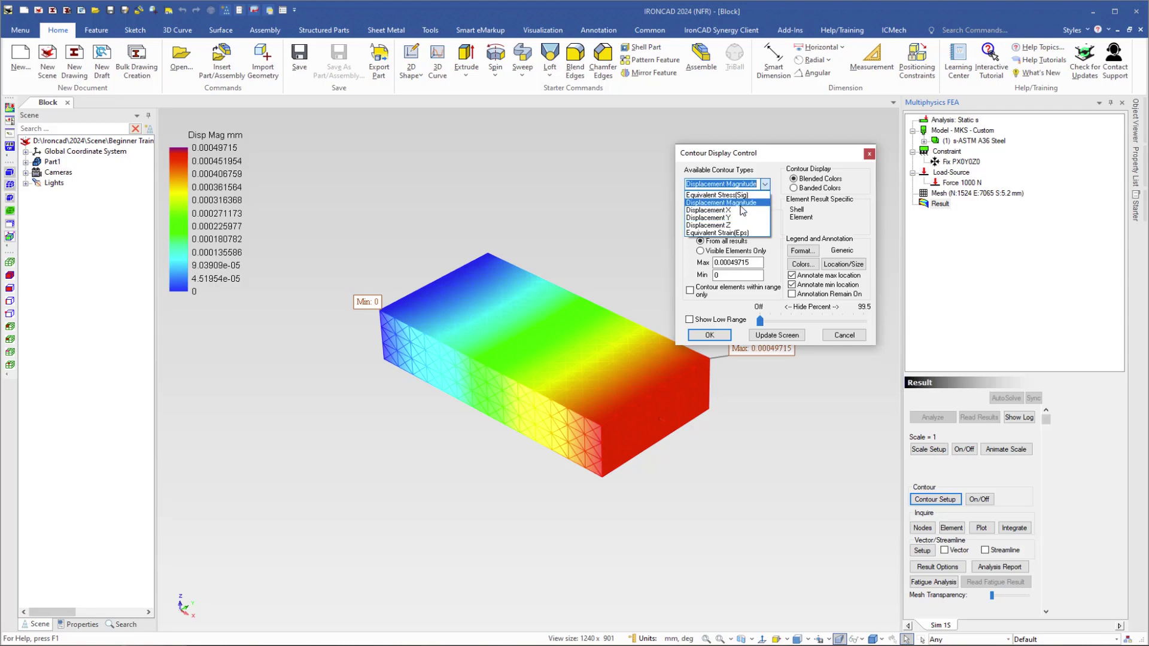
left_click(786, 158)
left_click(841, 337)
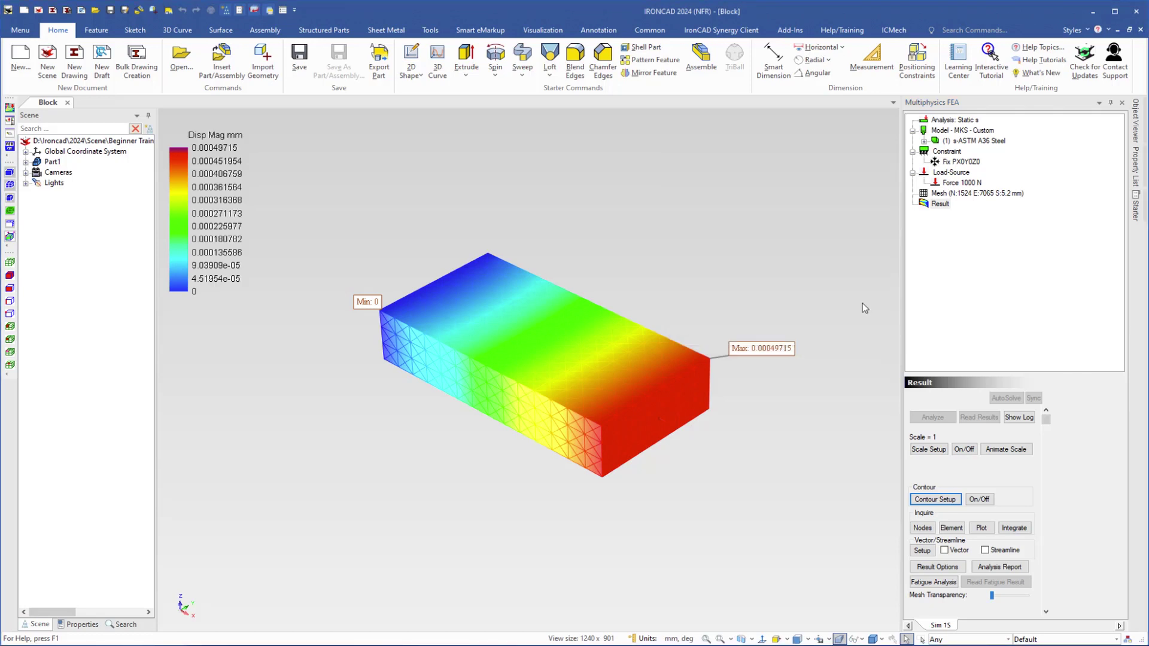
left_click(935, 567)
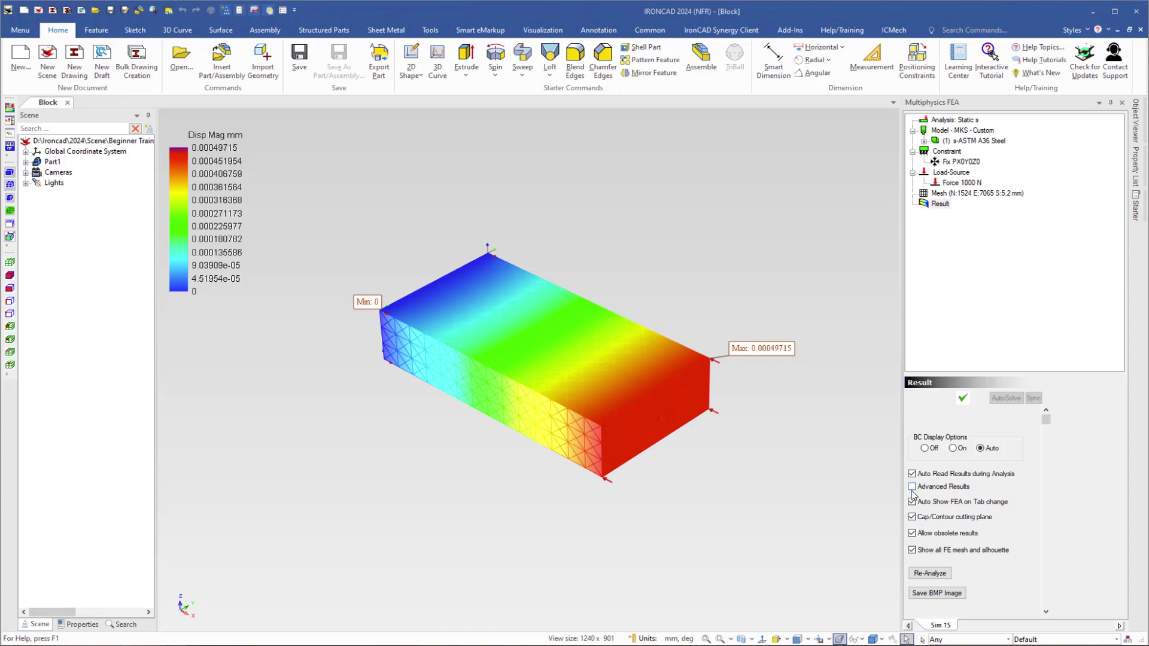
left_click(963, 400)
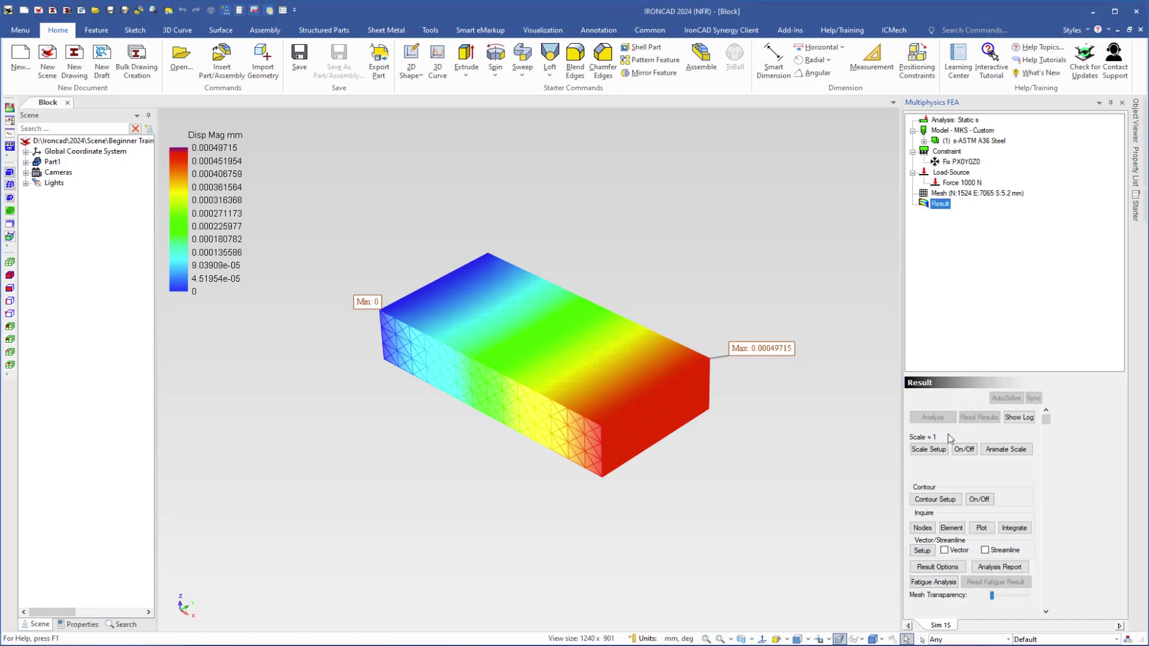
Display the Equivalent Stress(Sig) contour on the block, keeping the FEA result units of N/mm^2.
left_click(934, 500)
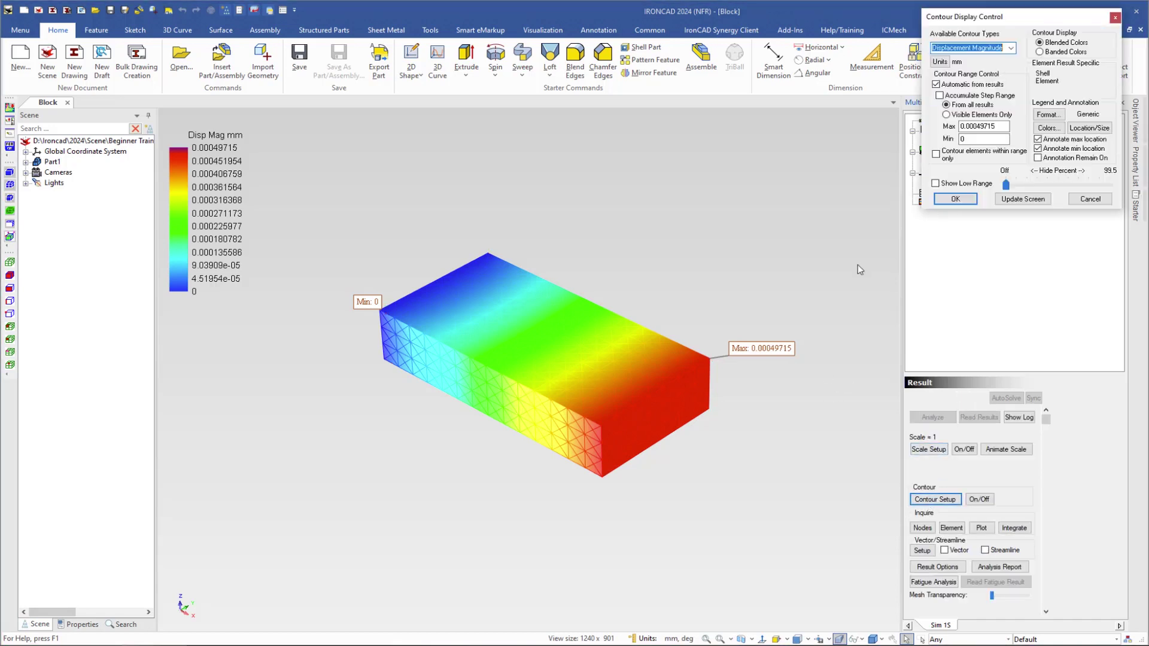
left_click_drag(1026, 21, 794, 158)
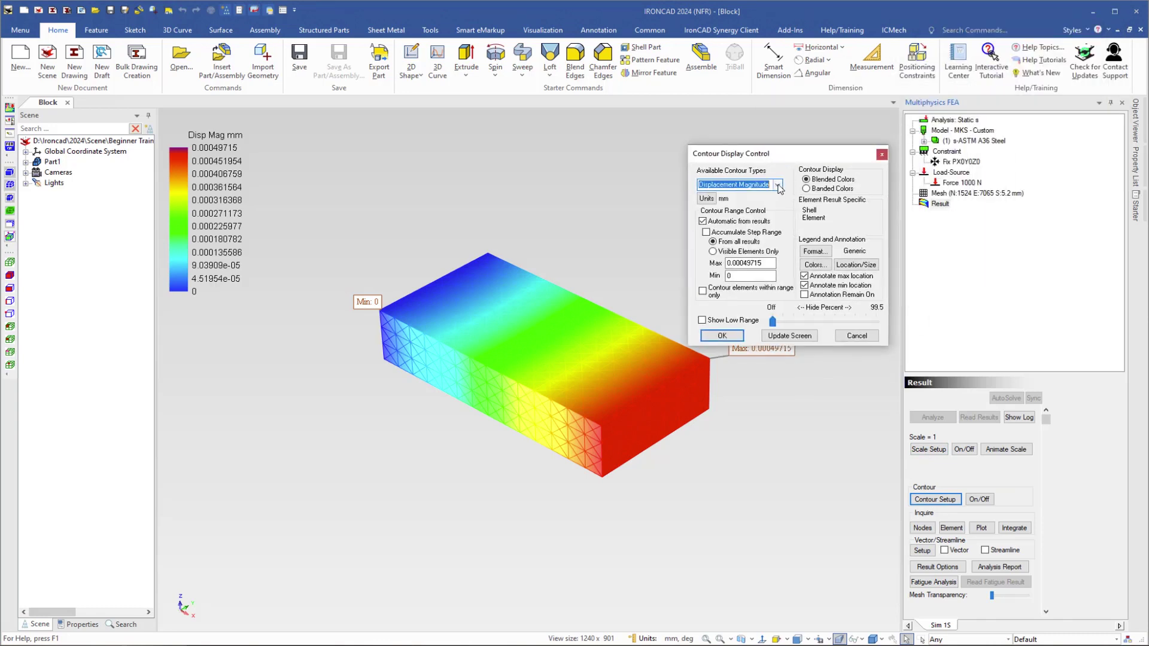
left_click(777, 185)
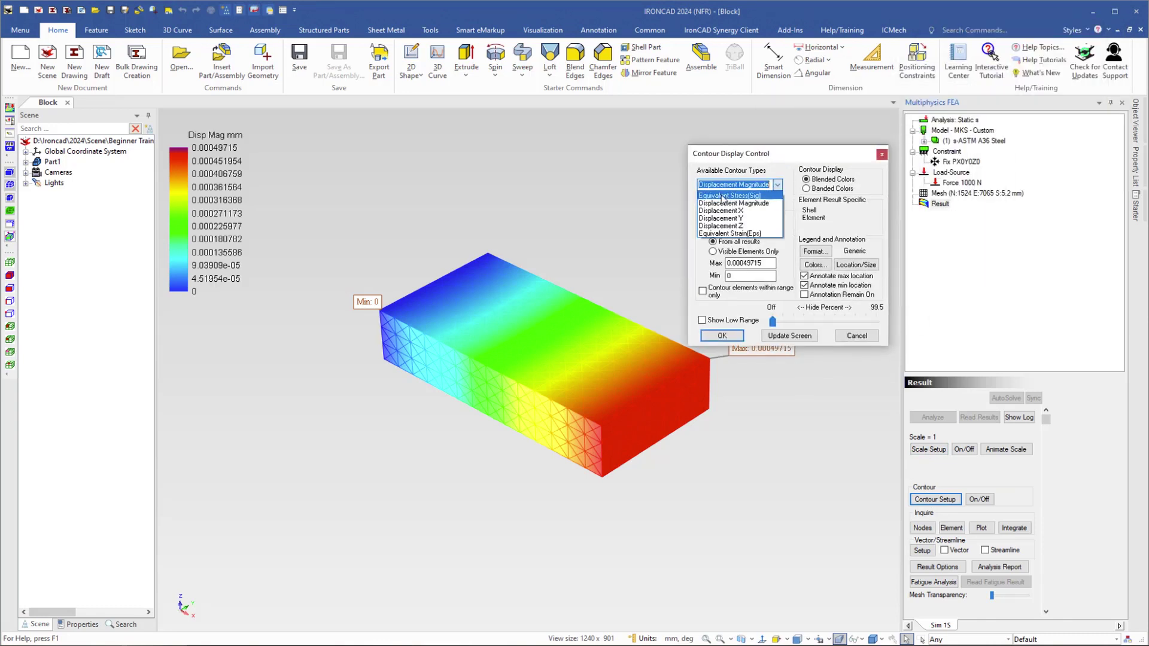
left_click(722, 196)
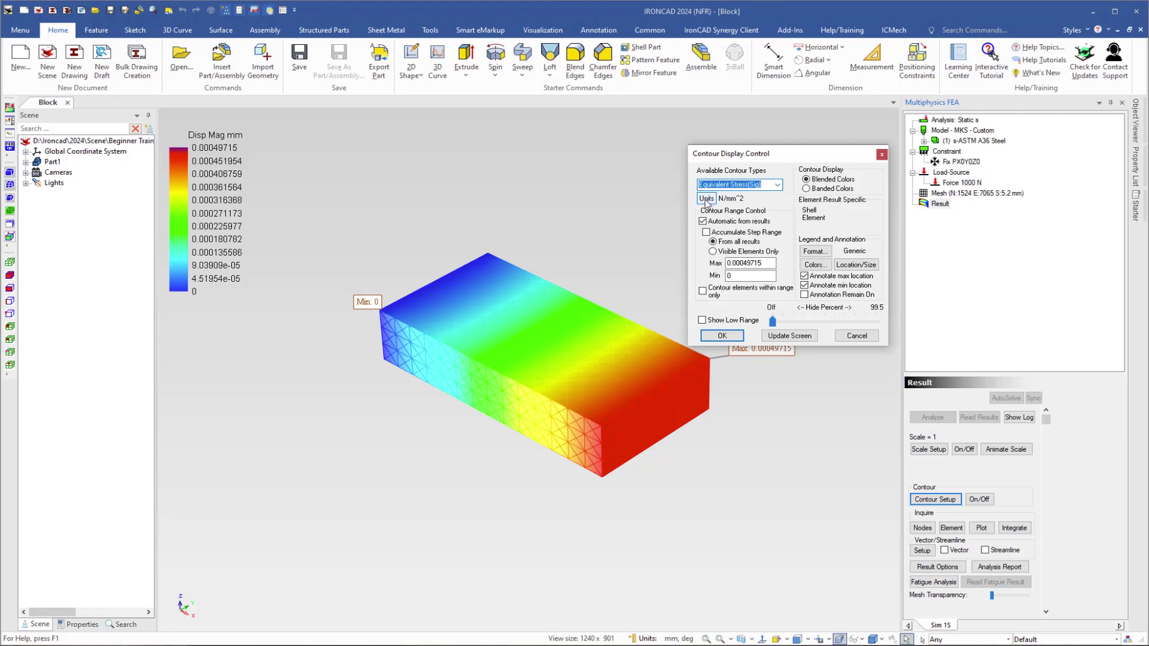
left_click(707, 199)
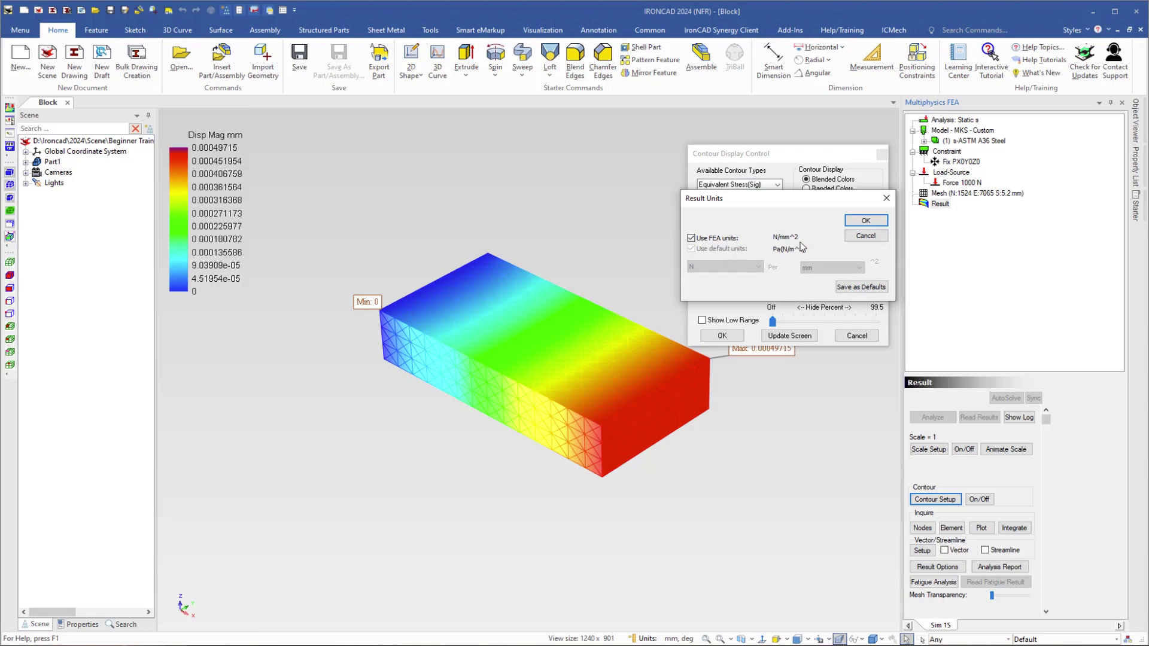
left_click(866, 221)
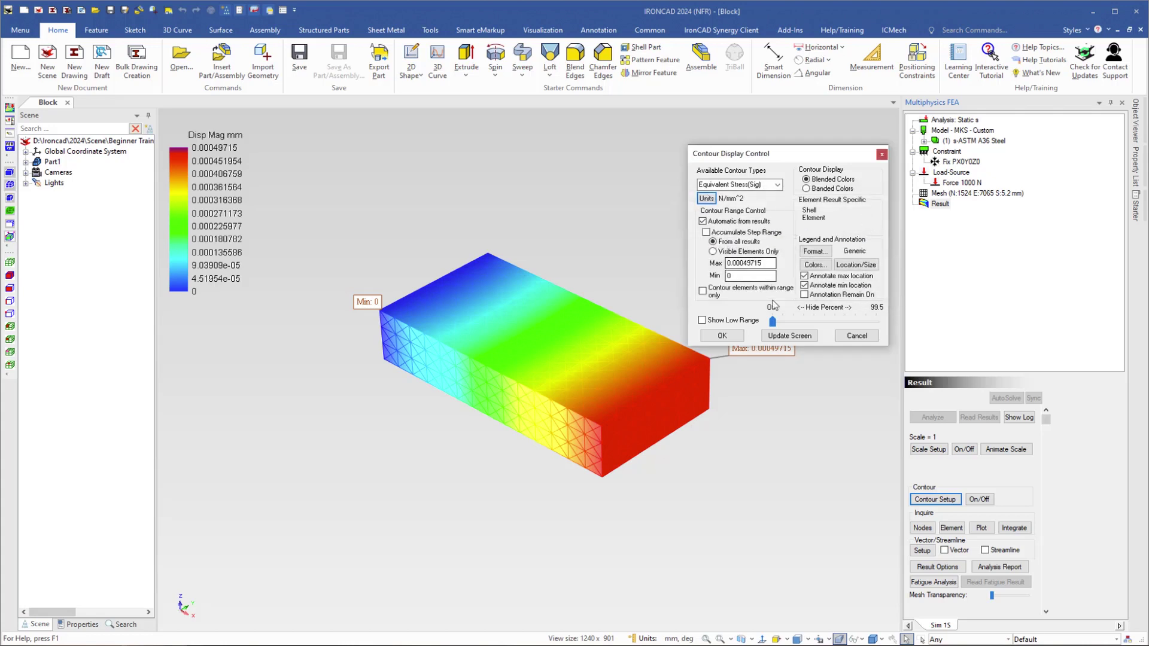
left_click(723, 336)
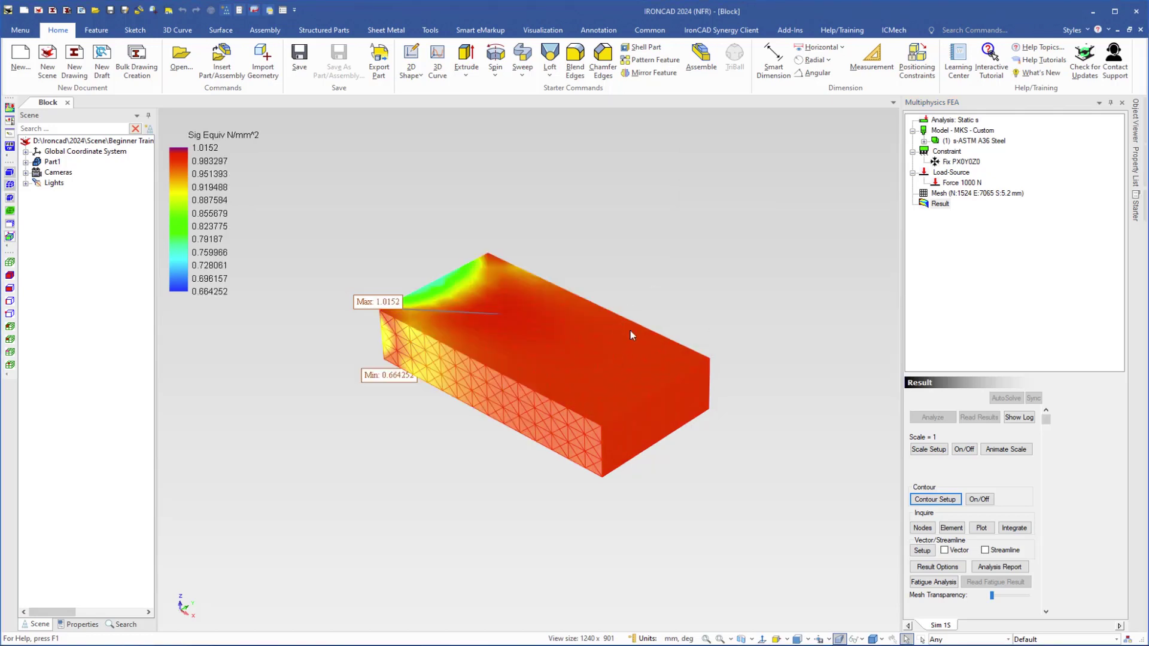
Switch the result contour back to Displacement Magnitude.
left_click(926, 501)
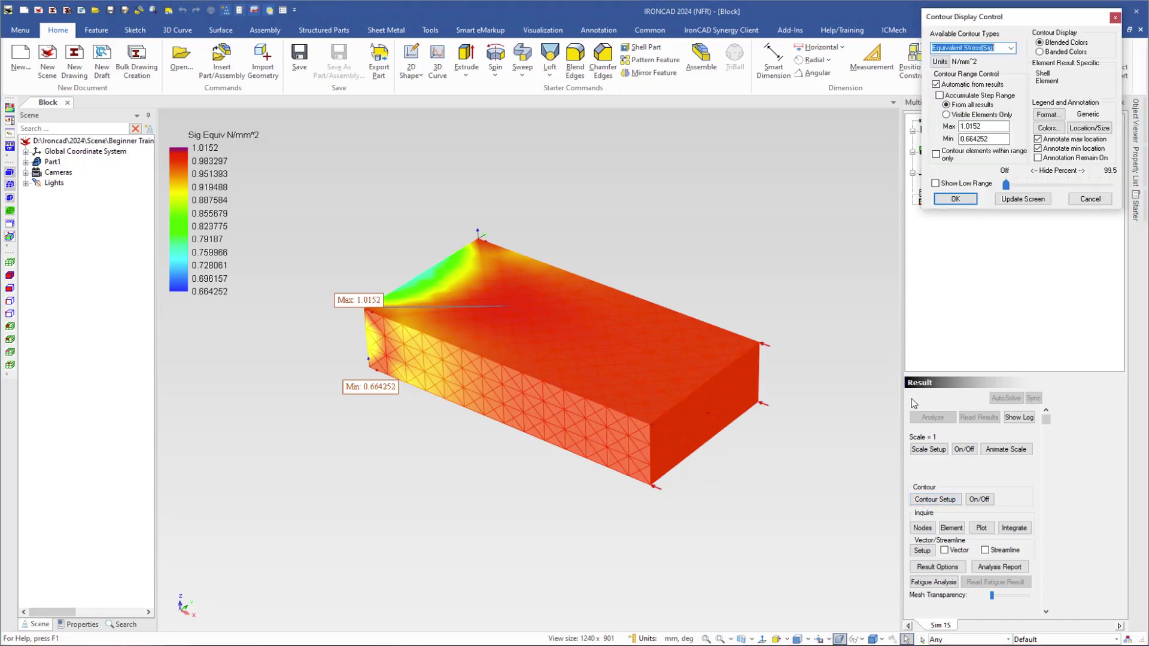
left_click(1010, 48)
left_click(955, 67)
left_click(954, 199)
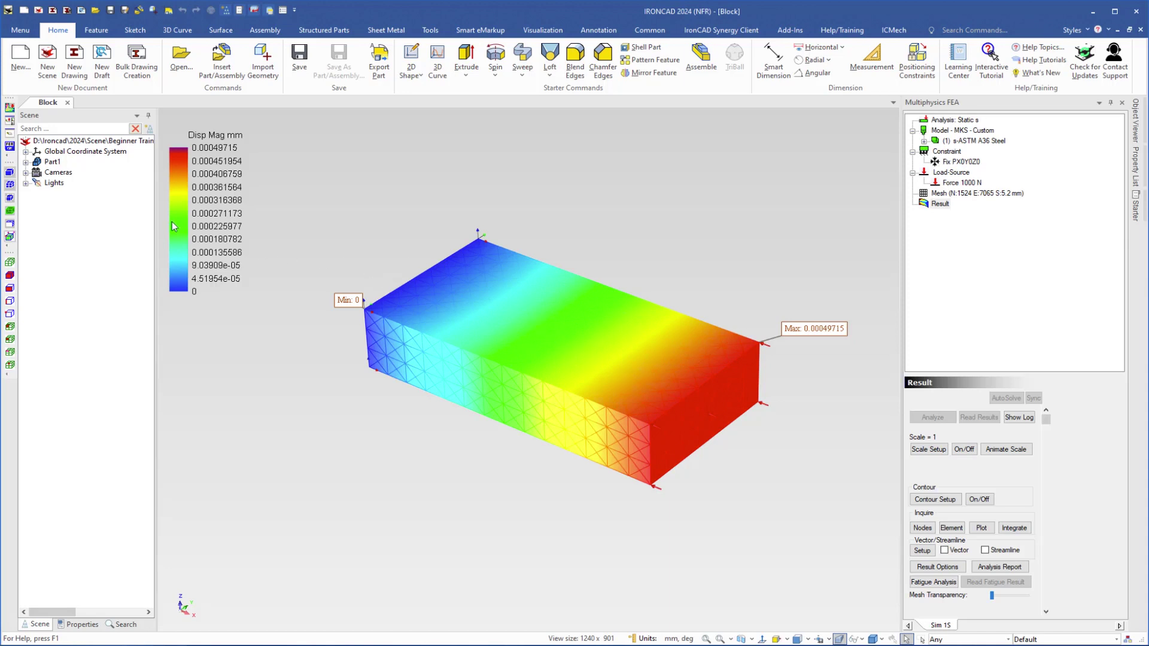
Cut a cylindrical hole 30 mm in diameter at the centre of the block's top face, extending down to its bottom edge.
left_click(9, 135)
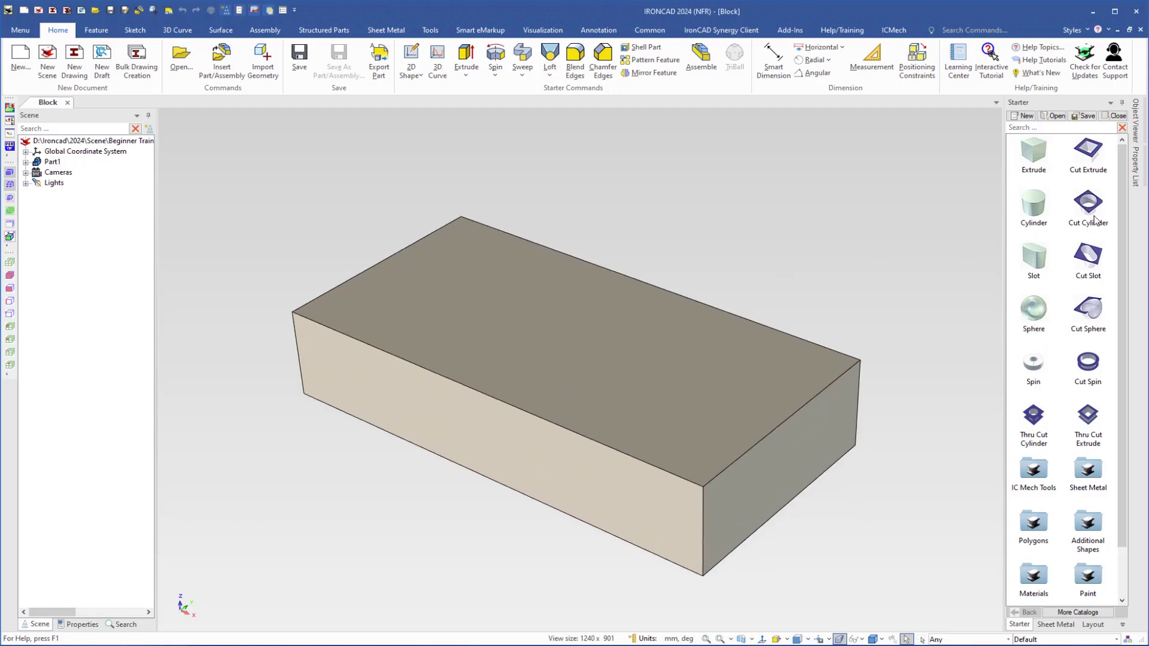
left_click_drag(1088, 205, 566, 332)
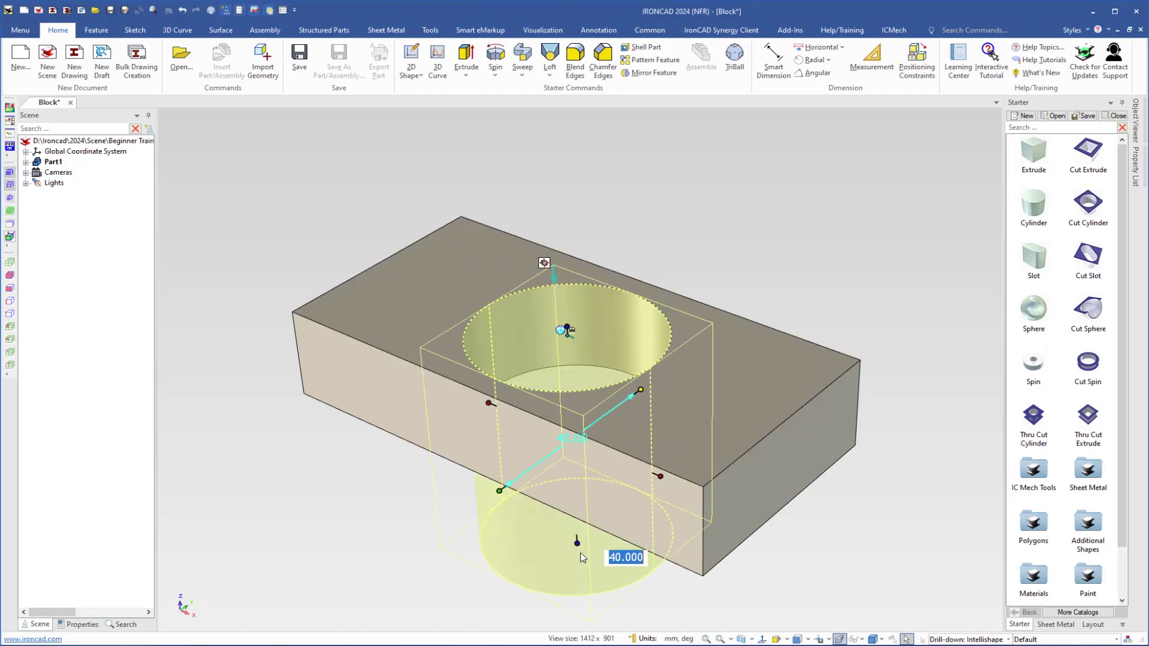
left_click(576, 522)
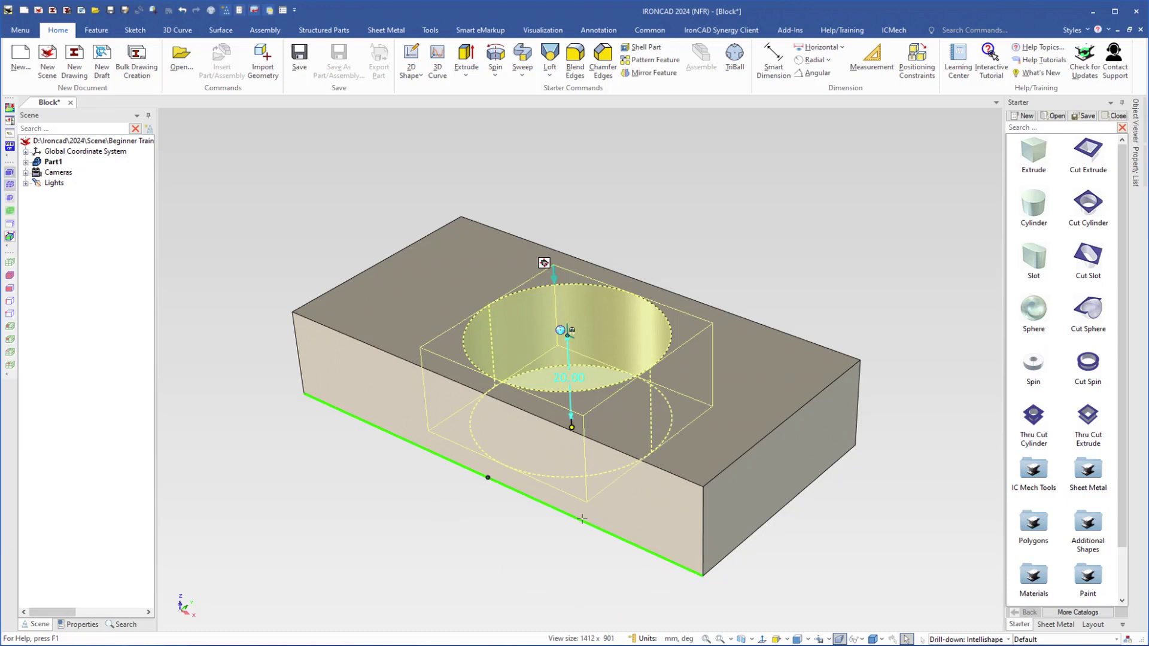
left_click(659, 414)
type("30")
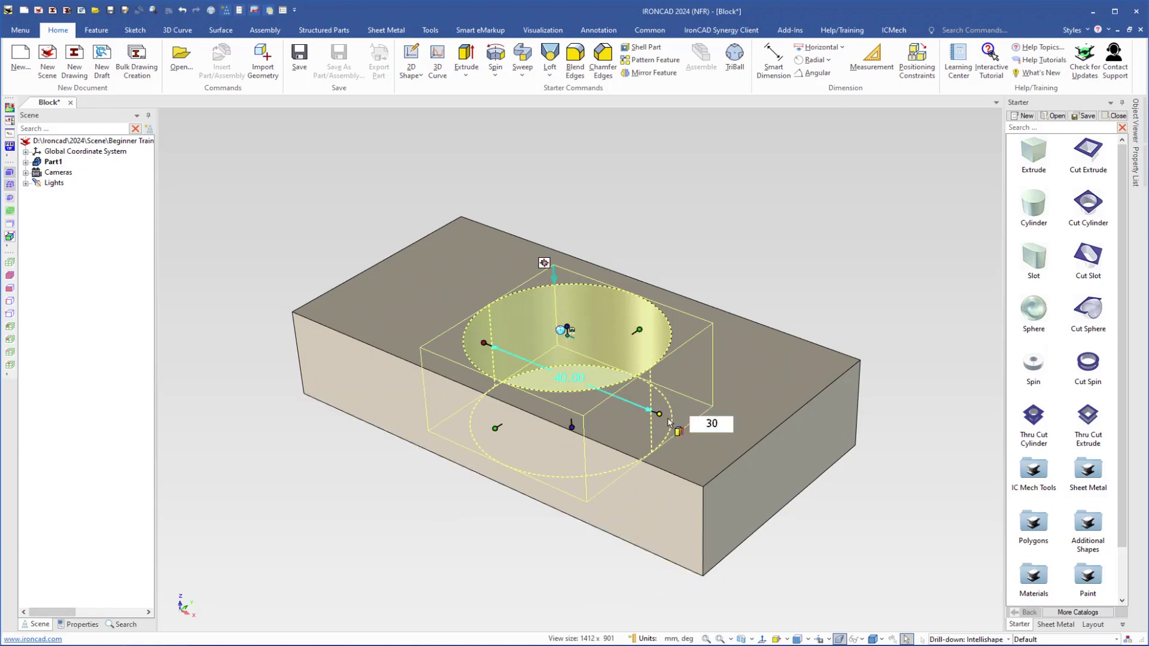
key("Return")
left_click(691, 258)
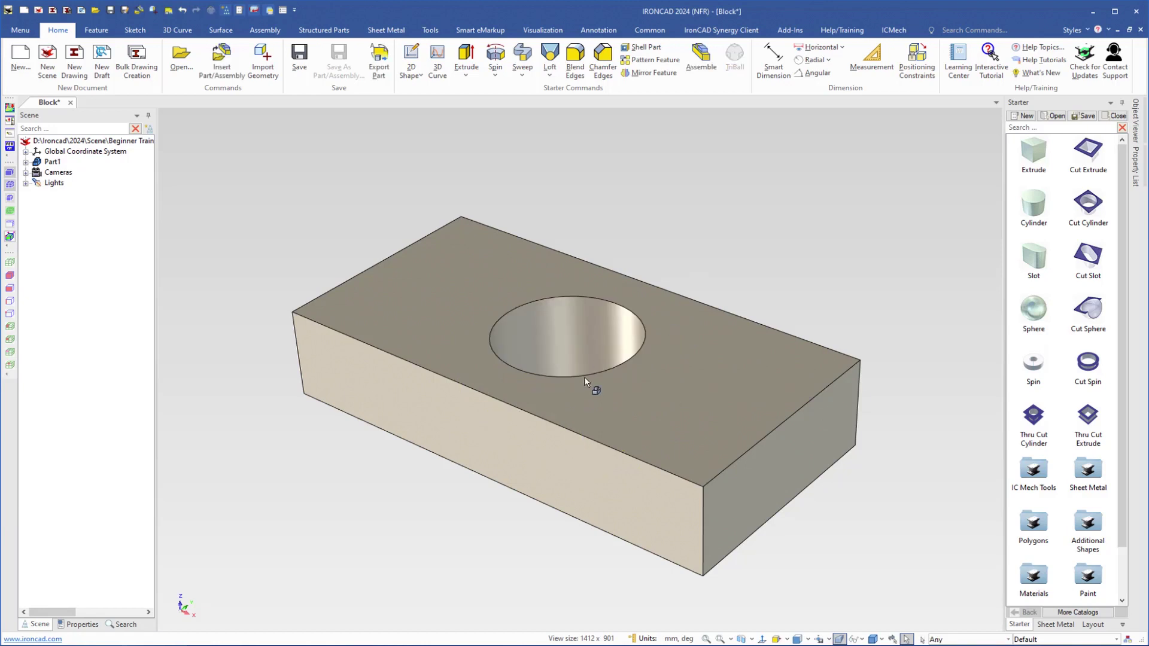
Sync the FEA model with the drilled block, mark the mesh and results as dirty, and auto-solve the static analysis again.
mouse_move(575, 388)
middle_mouse_down()
mouse_move(580, 400)
mouse_move(572, 390)
middle_mouse_up()
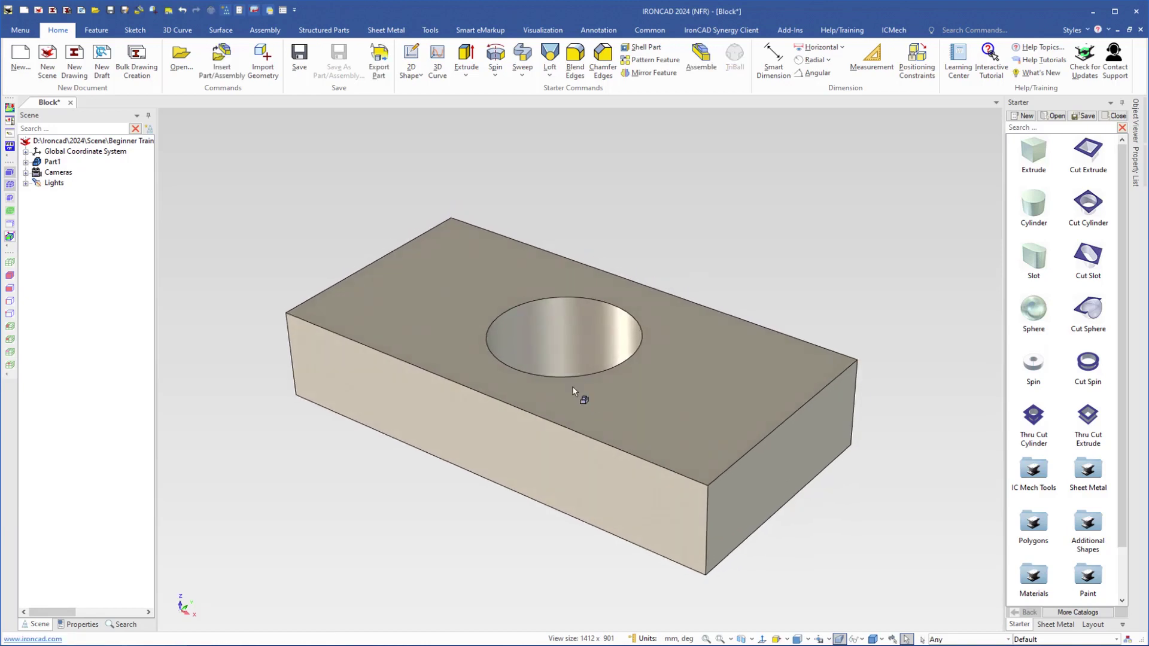
left_click(9, 123)
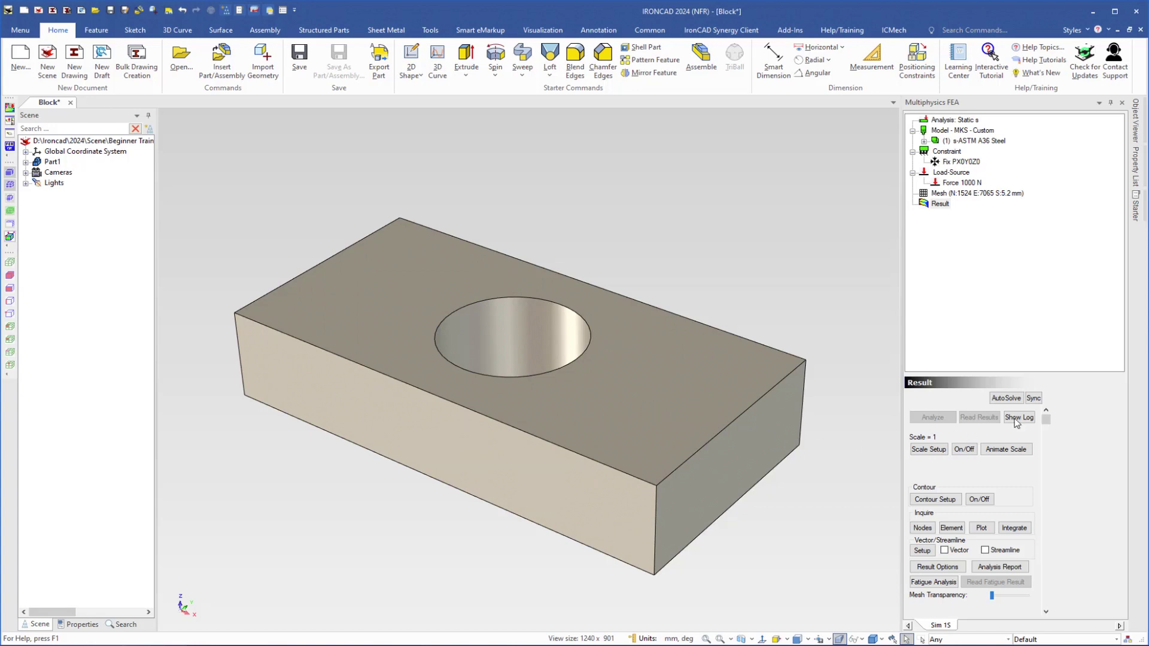
left_click(1033, 399)
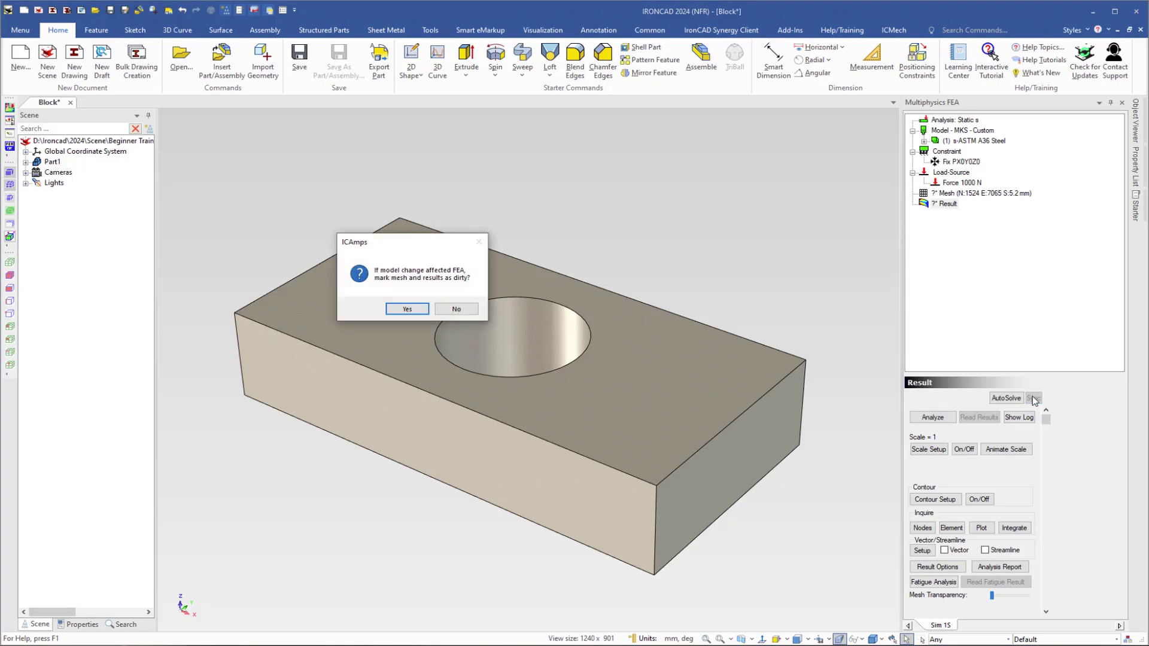
left_click(407, 309)
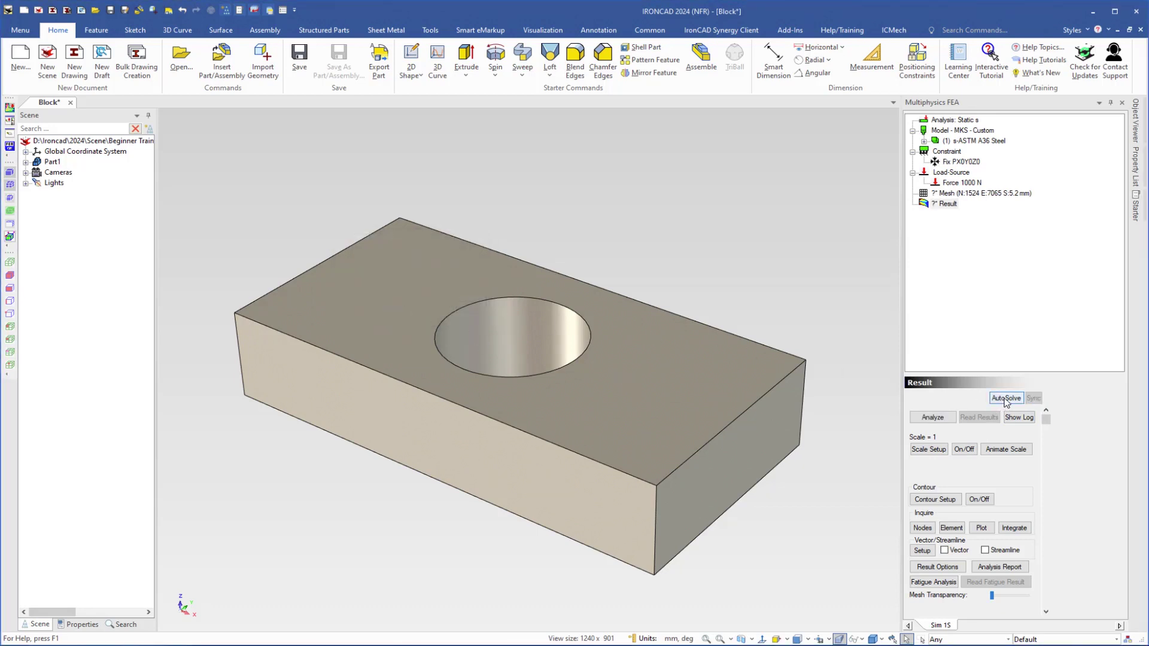
left_click(1005, 399)
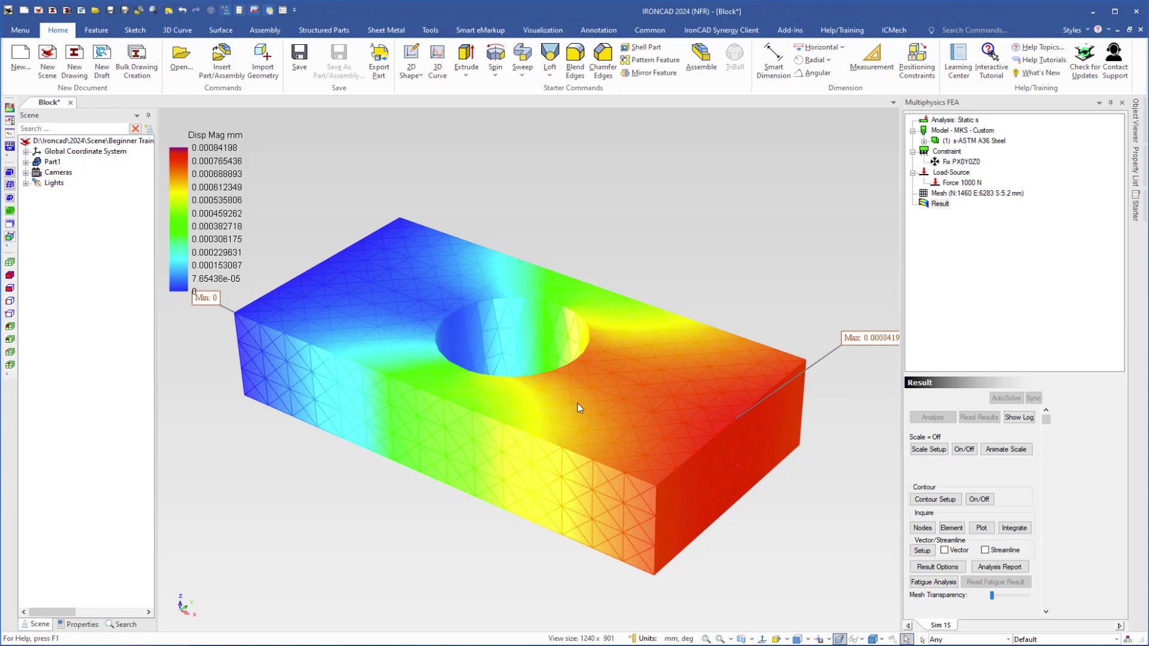
Set the displacement scaling to Automatic and play the displacement animation of the block with the hole.
left_click(1005, 453)
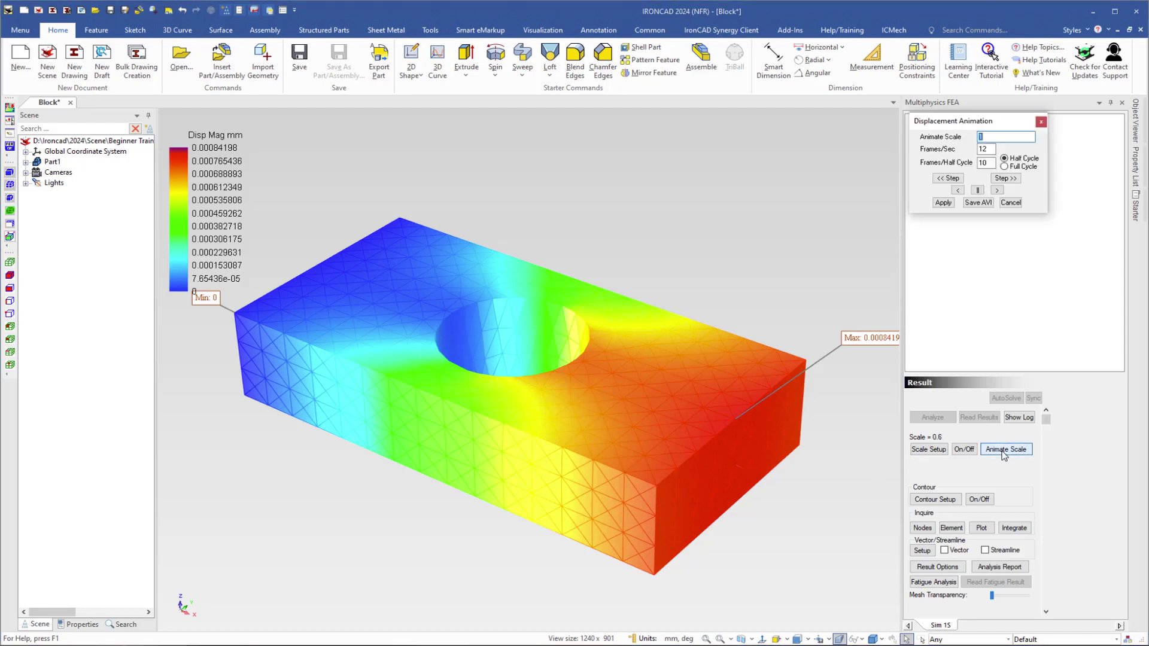
left_click(1005, 453)
left_click(928, 449)
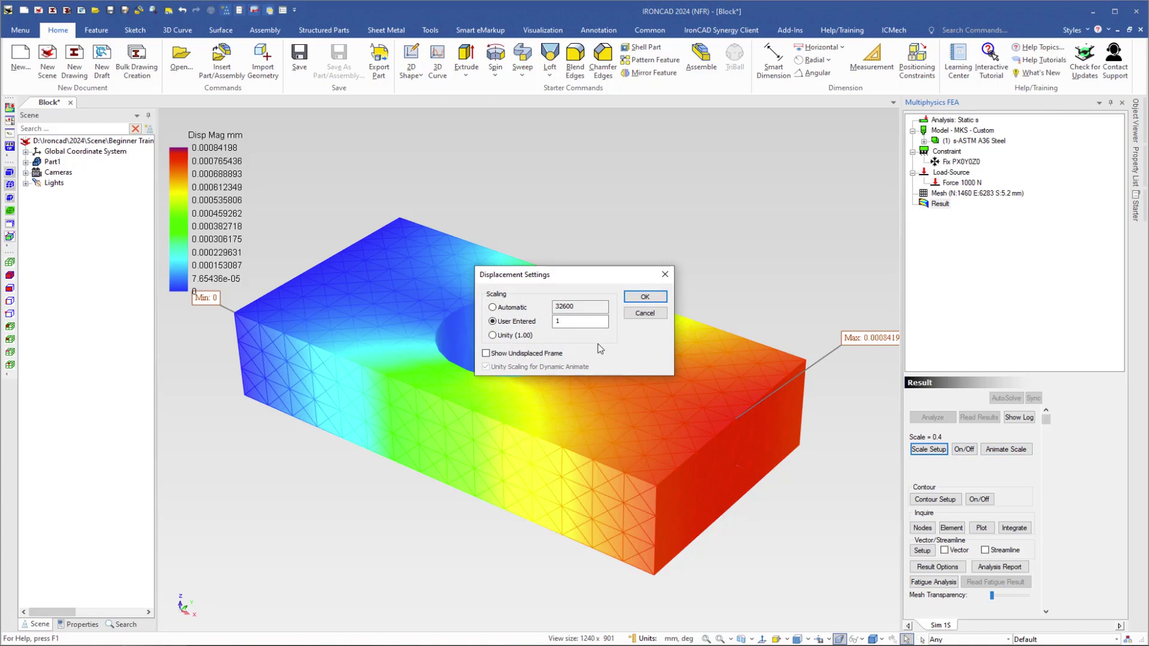
left_click(493, 308)
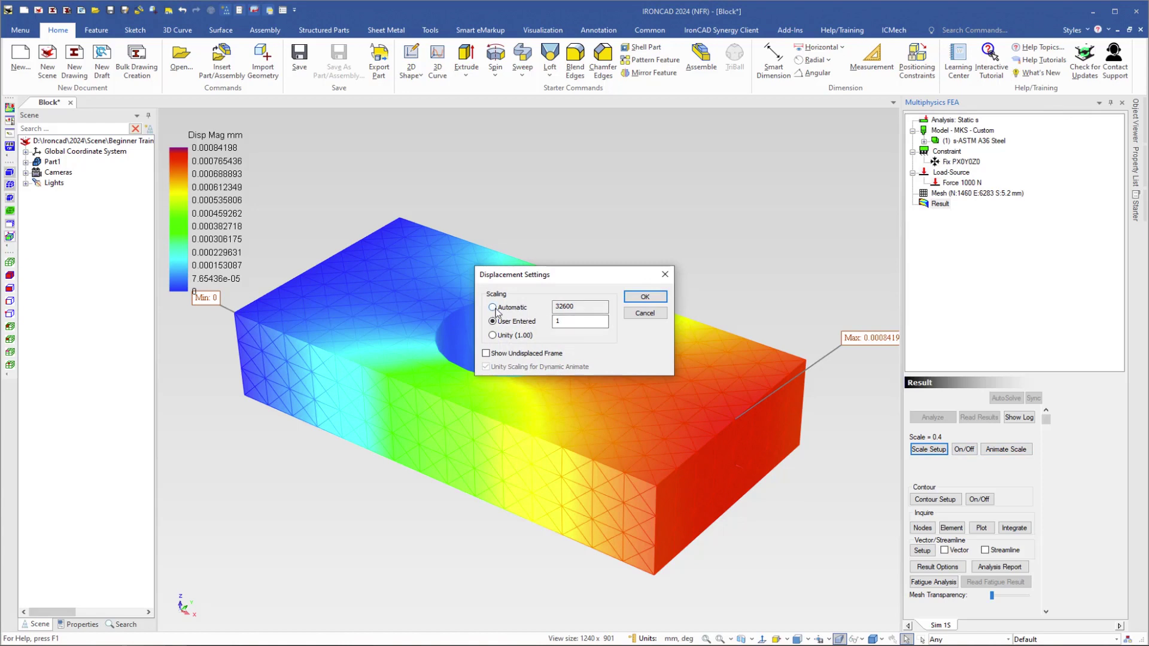
left_click(644, 297)
left_click(1005, 450)
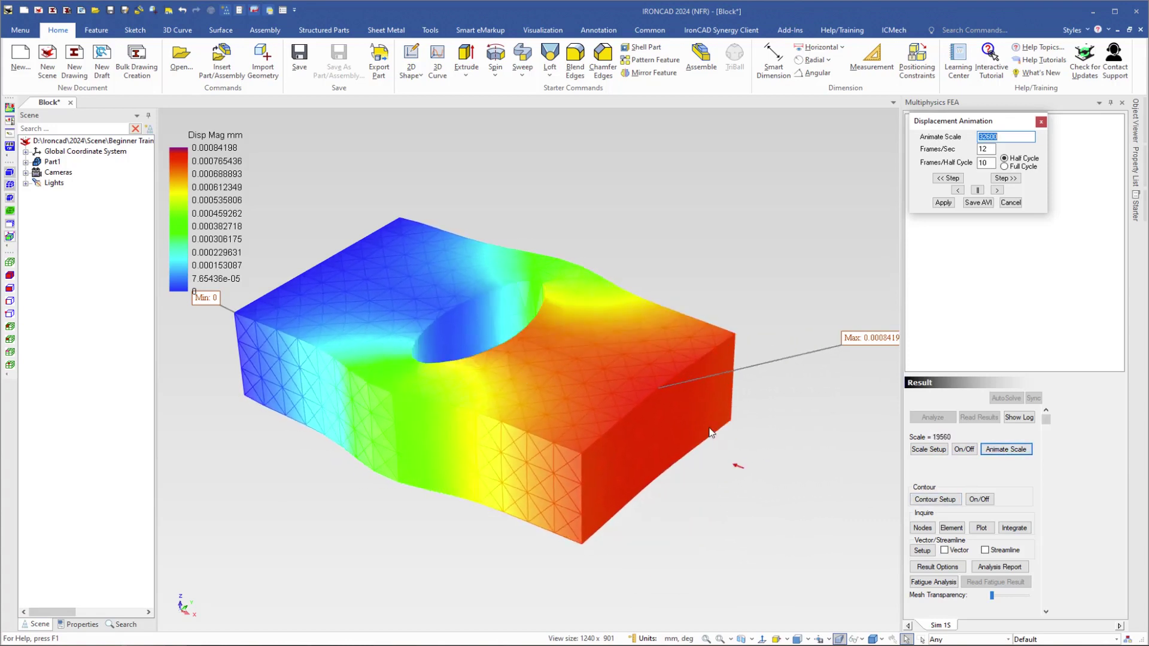
left_click(1006, 449)
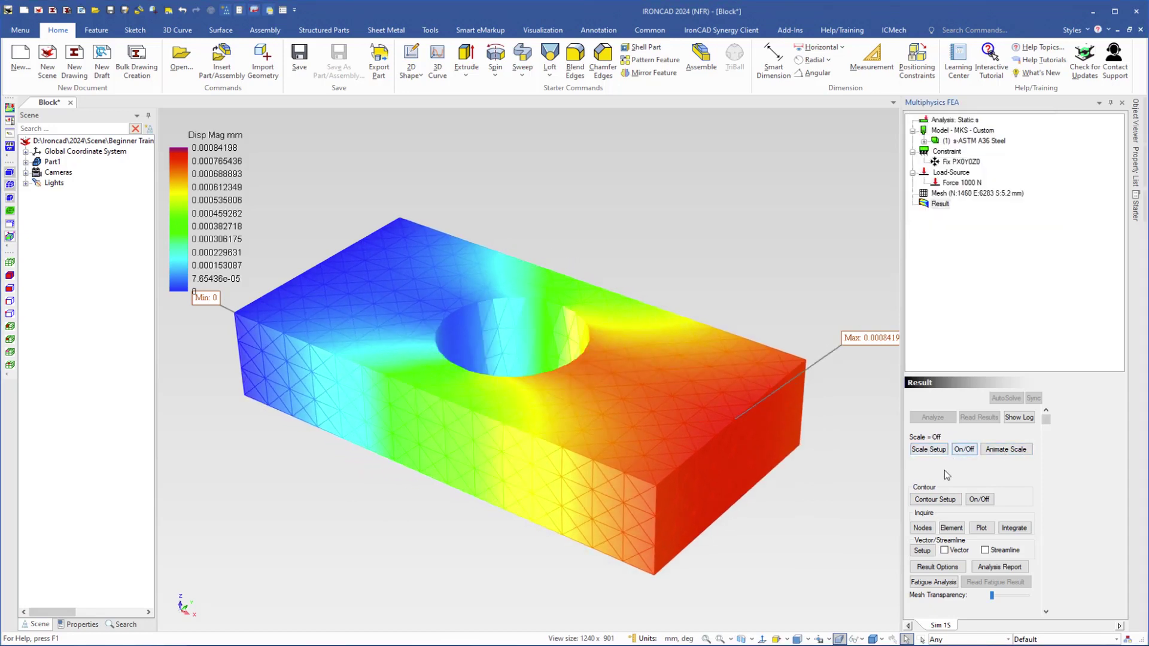
Display the Equivalent Stress(Sig) contour on the drilled block and examine the stress around the hole.
left_click(934, 499)
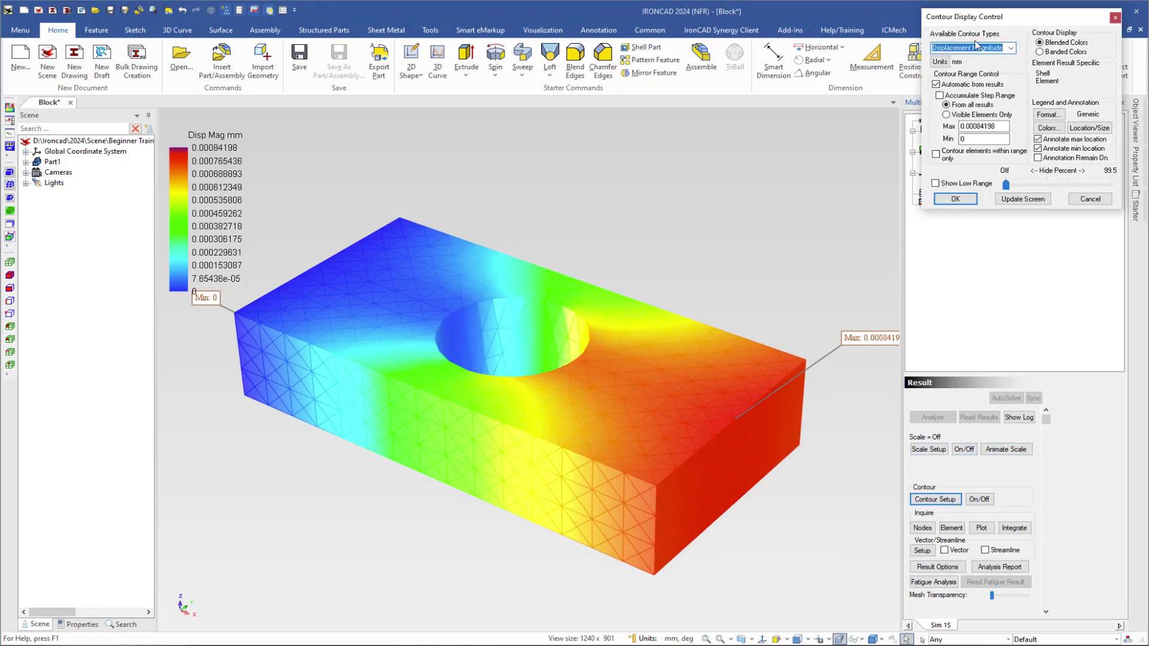
left_click(1010, 48)
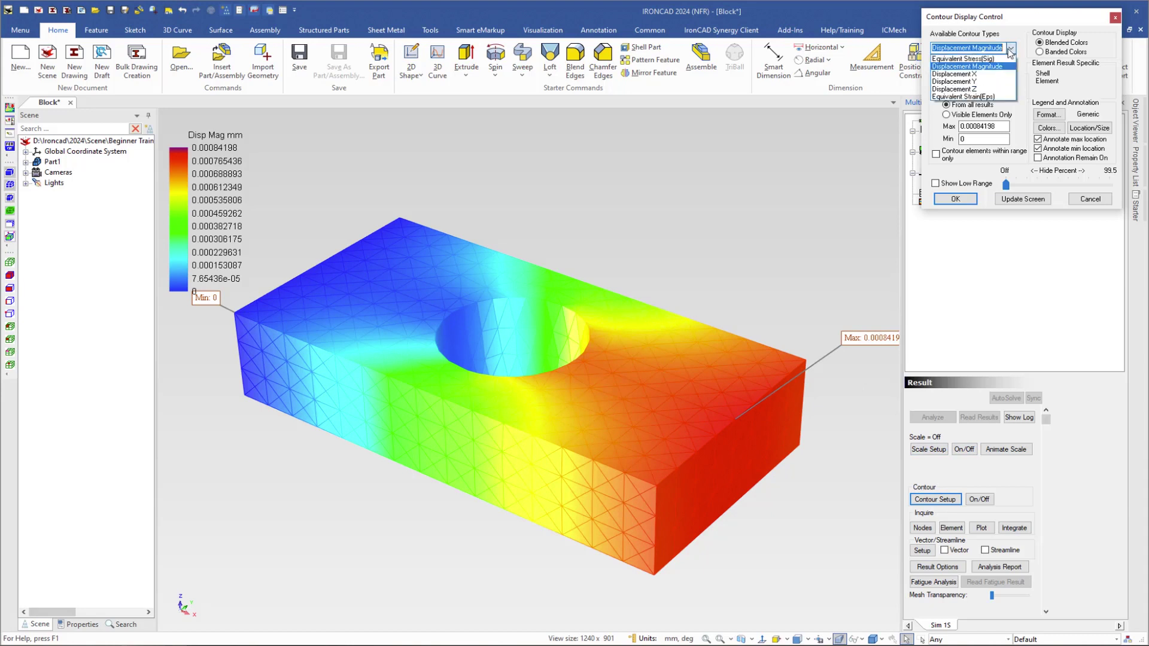
left_click(951, 59)
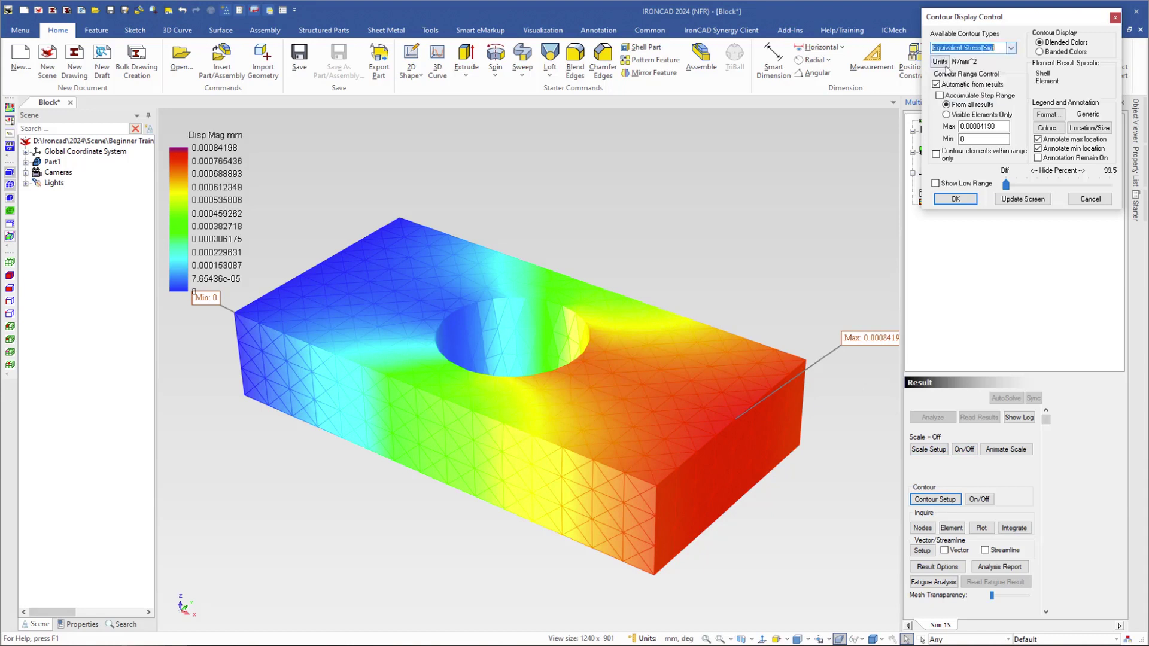
left_click(955, 199)
middle_click_drag(522, 332, 561, 307)
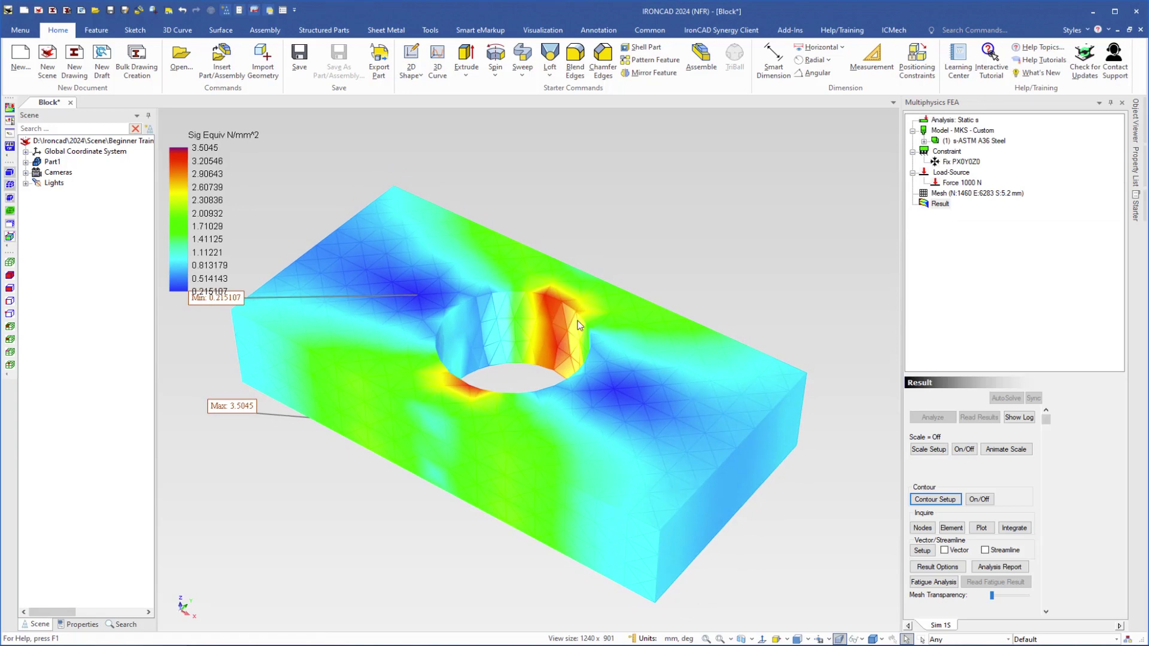
Animate the deformation with the equivalent stress contour shown, and turn the displacement scaling off.
left_click(1006, 449)
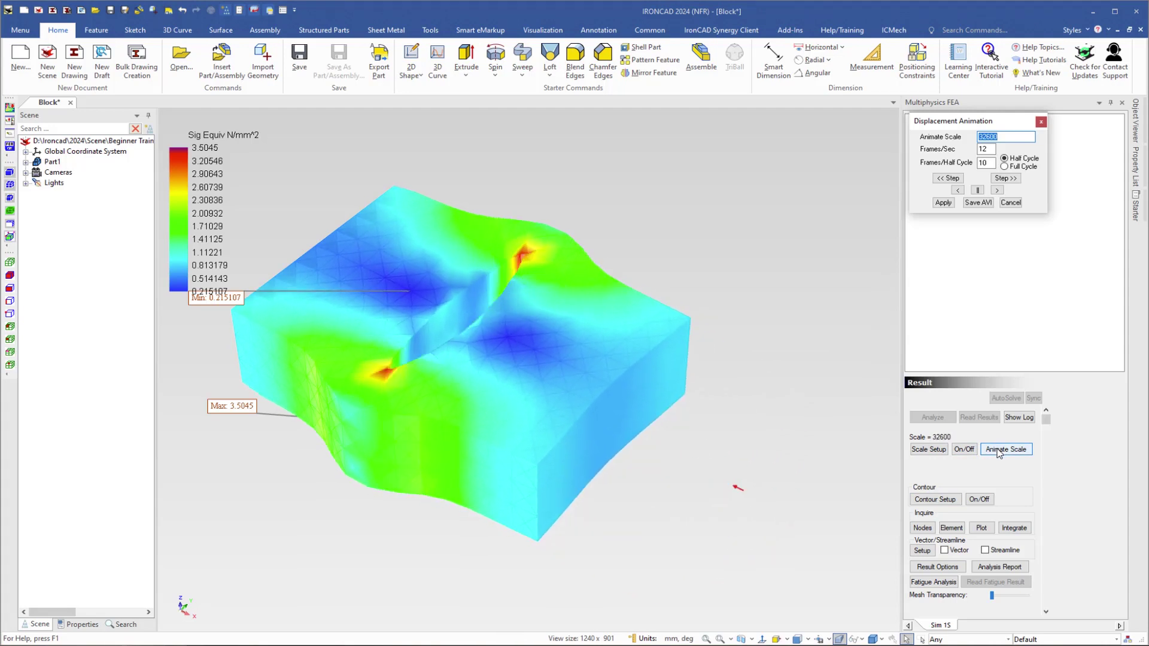
left_click(998, 450)
left_click(964, 449)
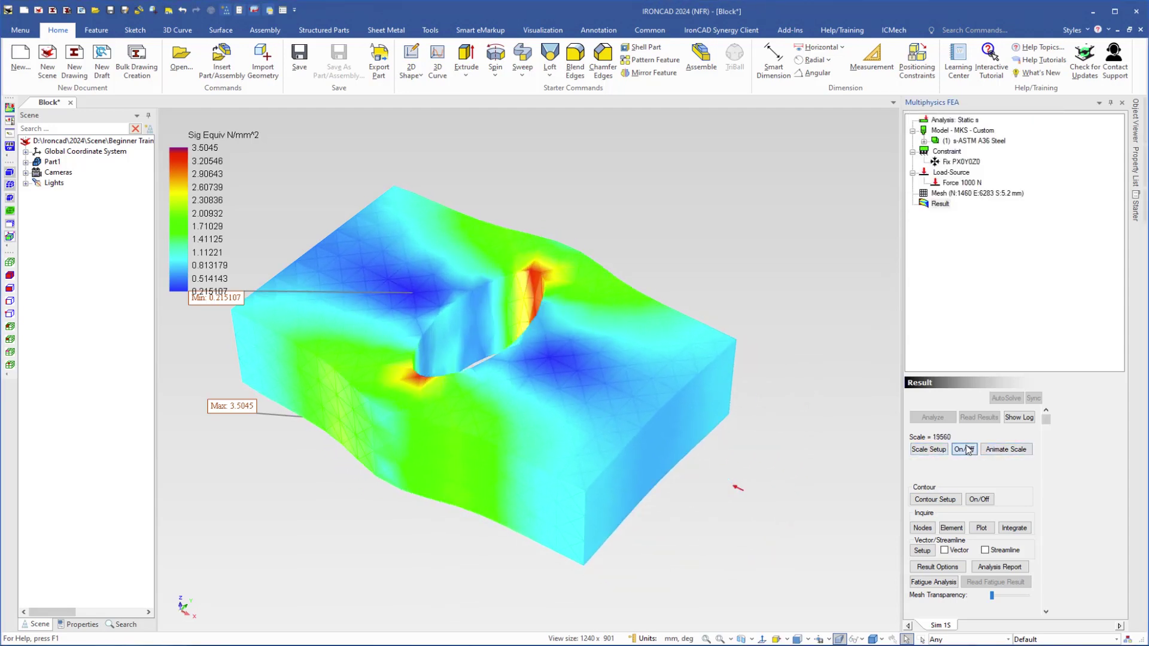
Switch the drilled block's result contour back to Displacement Magnitude.
left_click(946, 502)
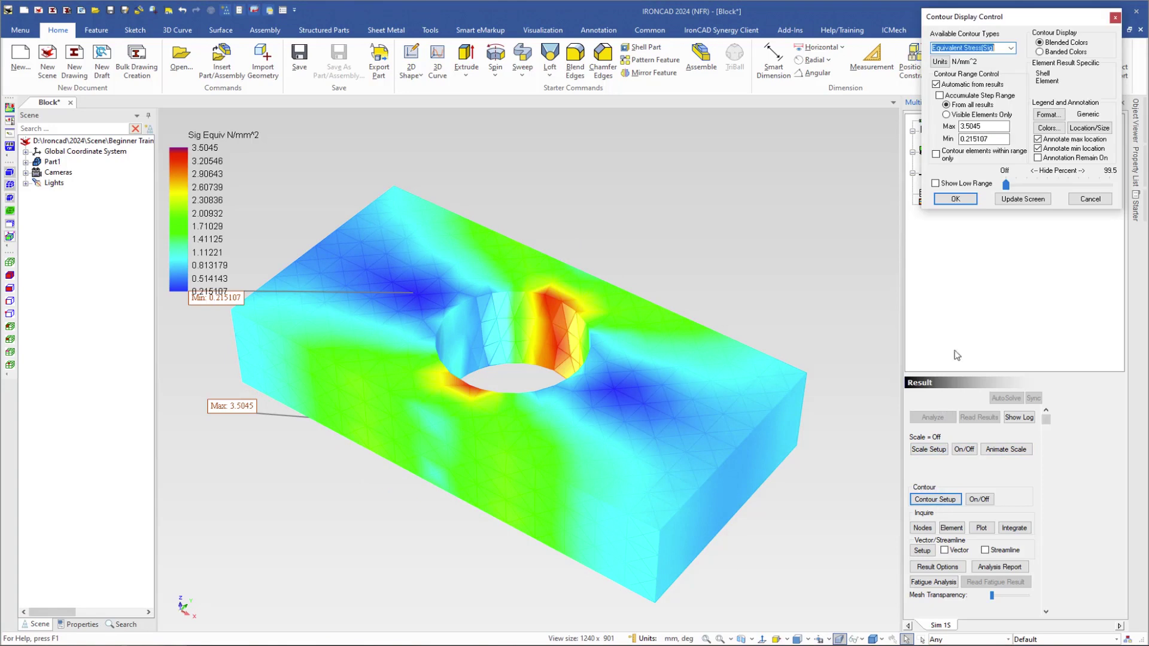
left_click(1011, 48)
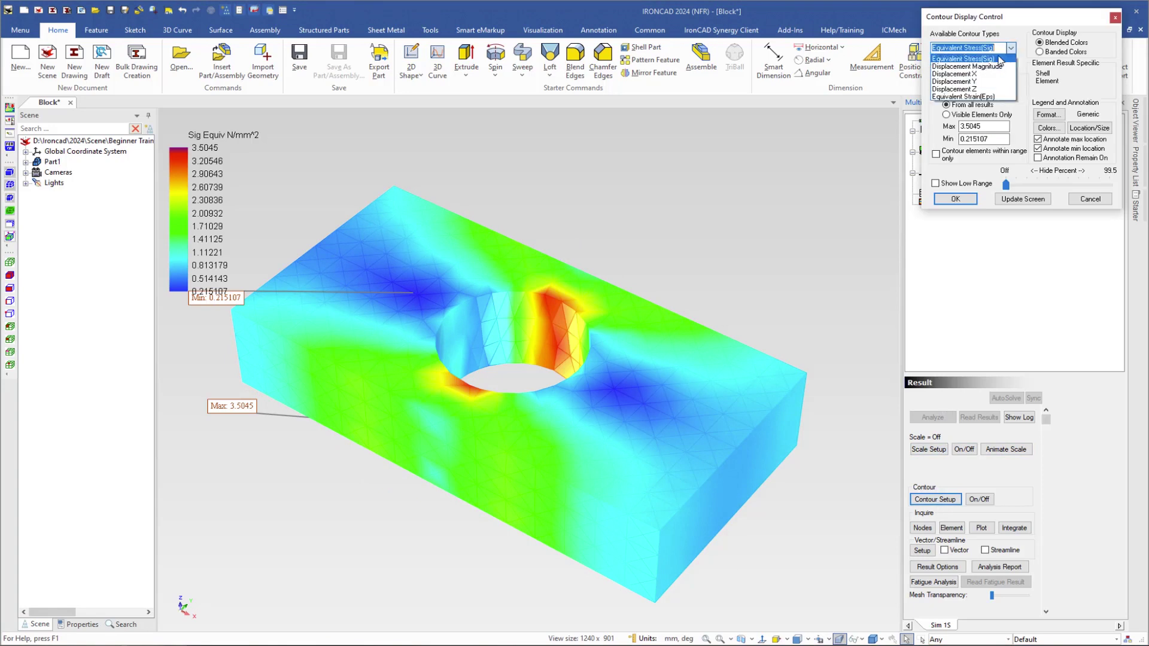
left_click(958, 73)
left_click(956, 198)
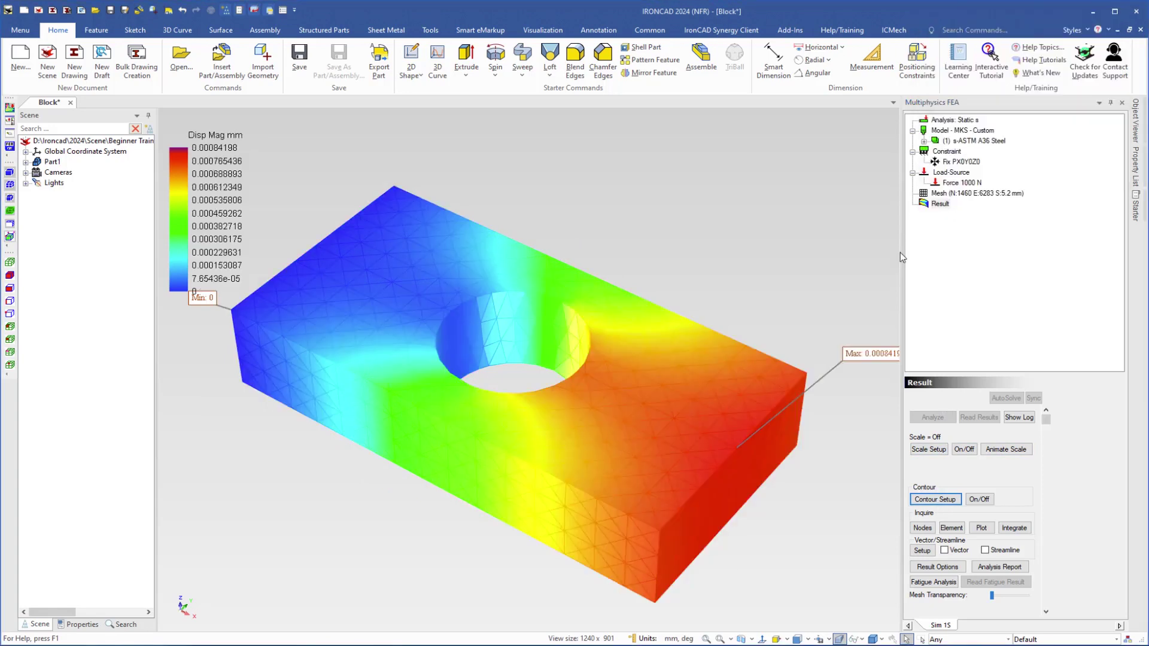